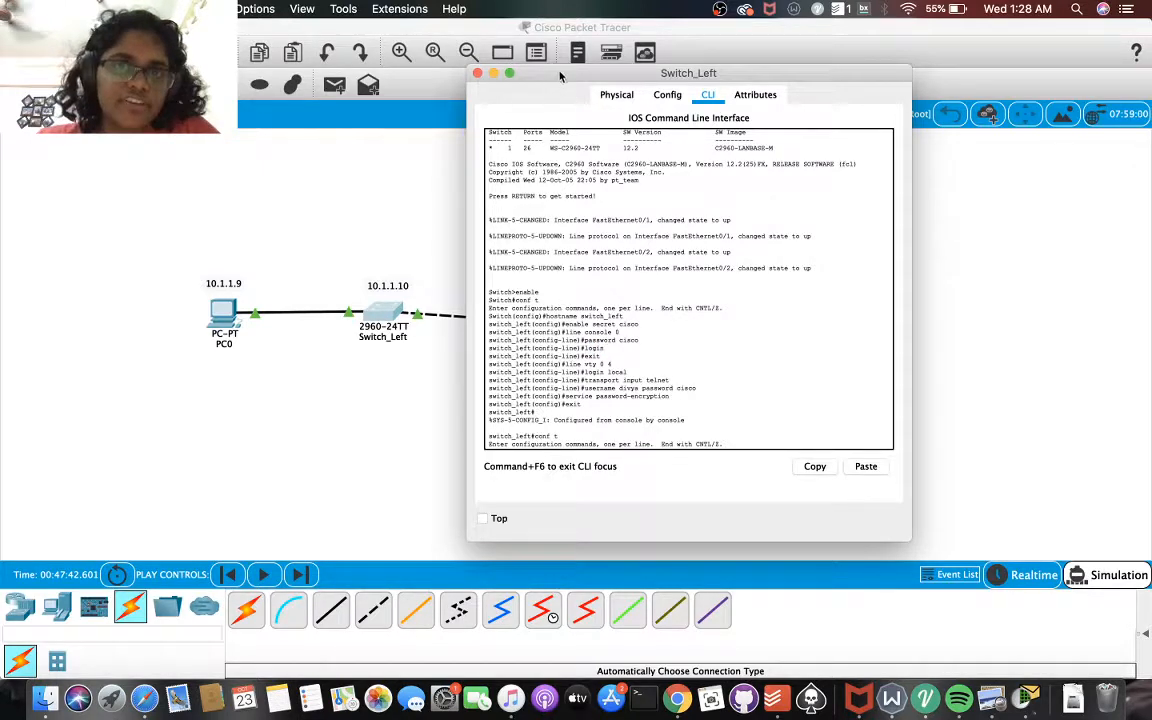
Review Switch_Left's command history for the privileged mode, console line, VTY login, local user and password encryption commands
{"action": "left_click_drag", "start_coordinate": [560, 75], "coordinate": [725, 93]}
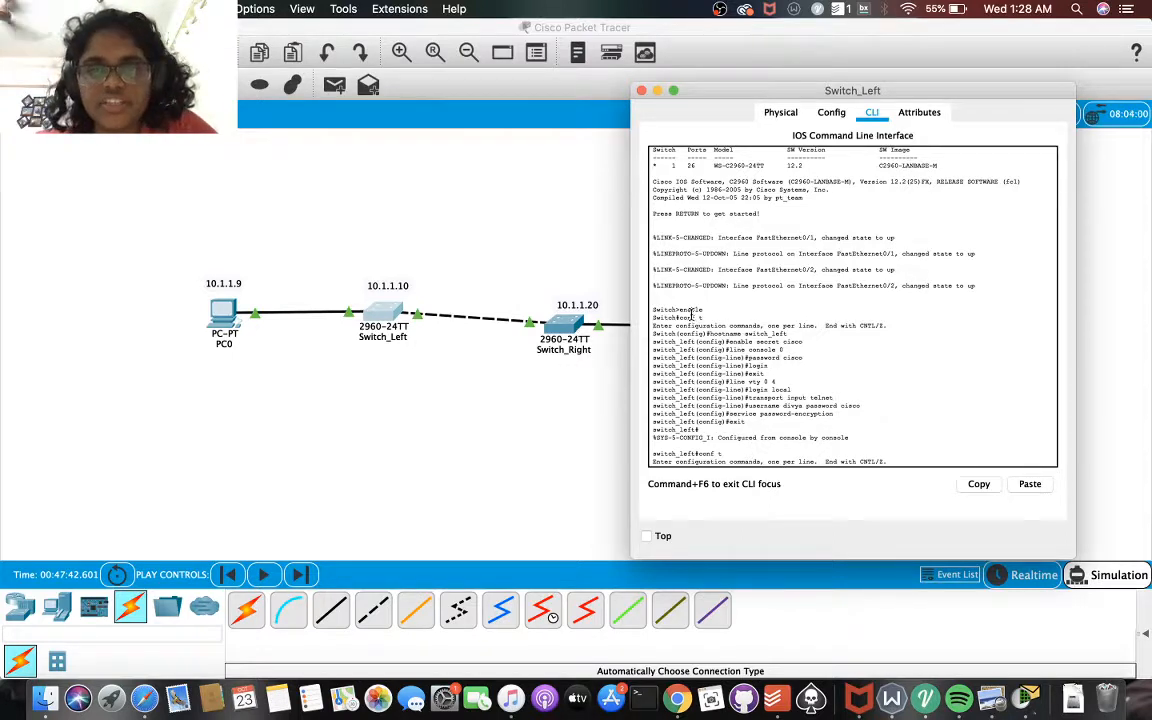
{"action": "left_click_drag", "start_coordinate": [679, 310], "coordinate": [707, 318]}
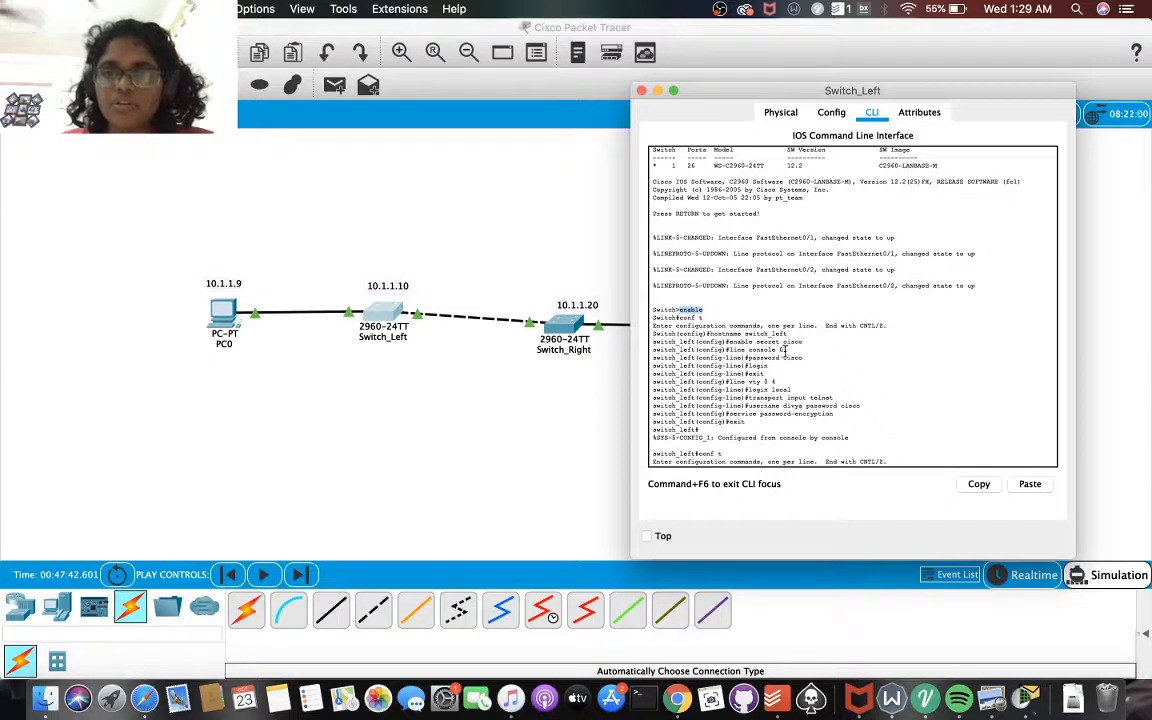
{"action": "left_click_drag", "start_coordinate": [785, 350], "coordinate": [730, 350]}
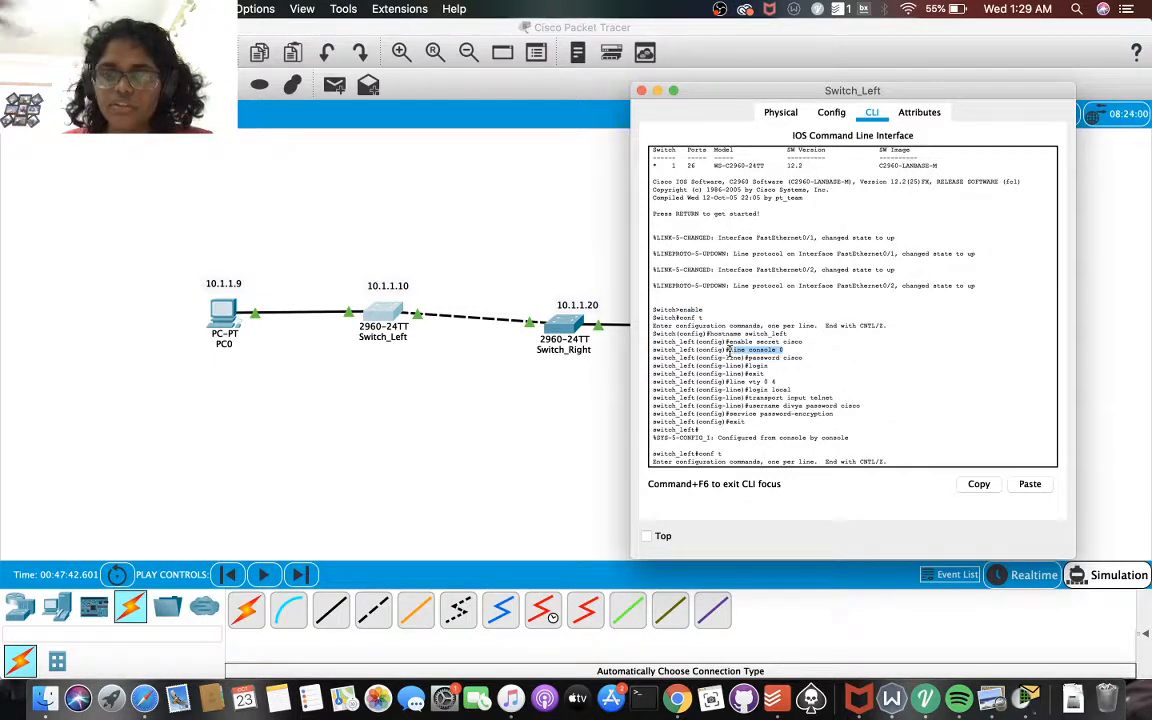
{"action": "left_click", "coordinate": [802, 363]}
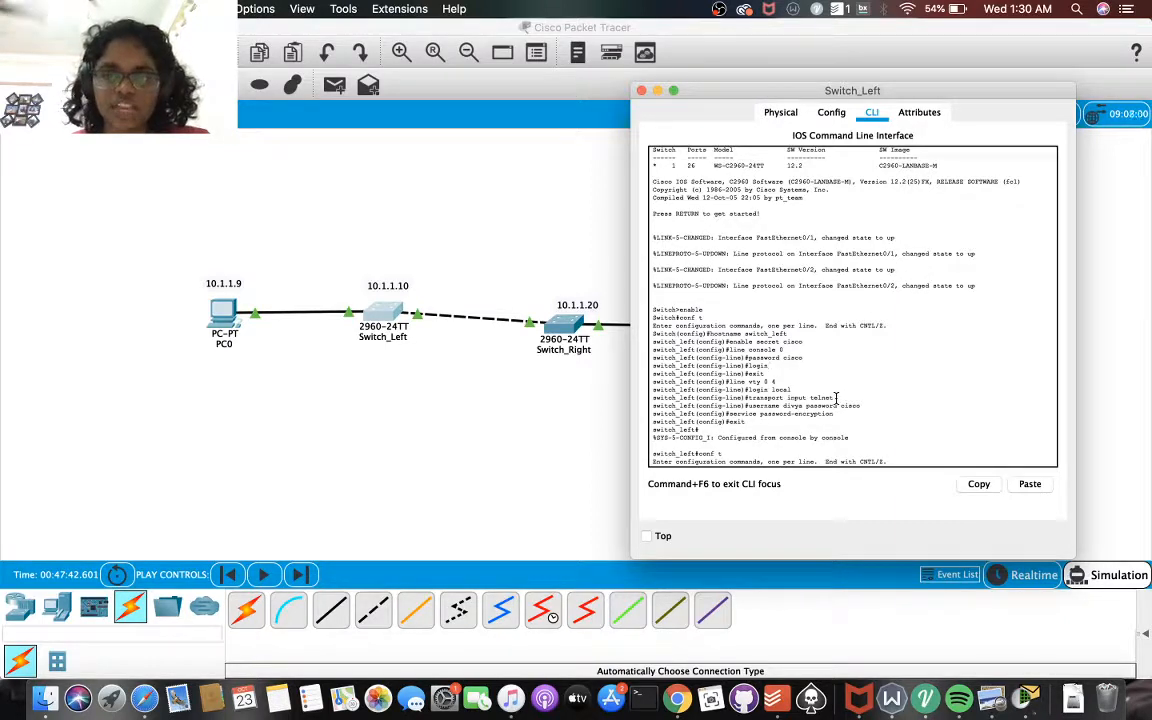
{"action": "left_click_drag", "start_coordinate": [744, 406], "coordinate": [906, 407]}
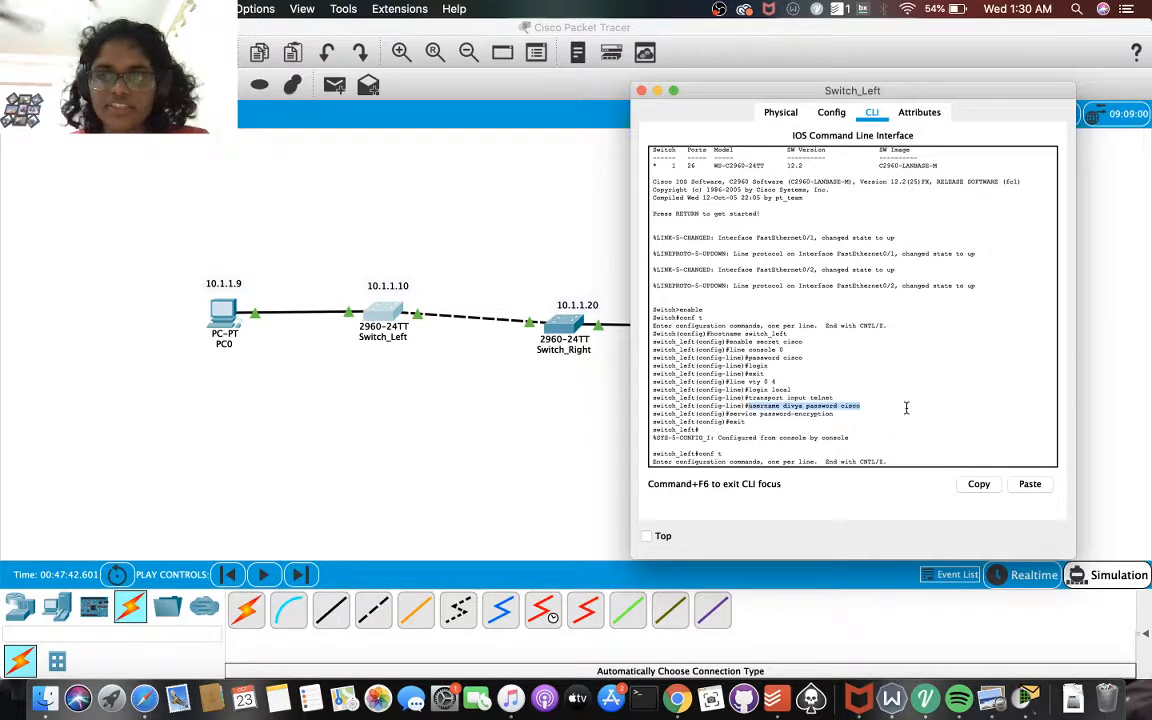
{"action": "left_click", "coordinate": [858, 409]}
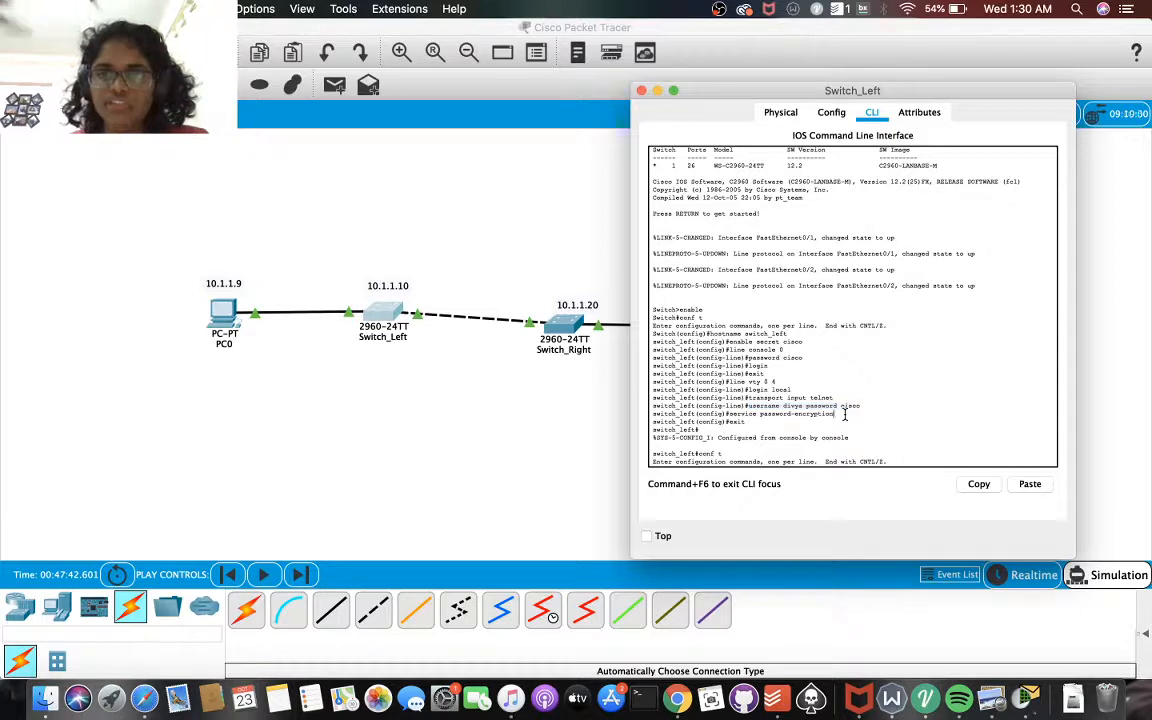
{"action": "left_click_drag", "start_coordinate": [727, 413], "coordinate": [858, 416]}
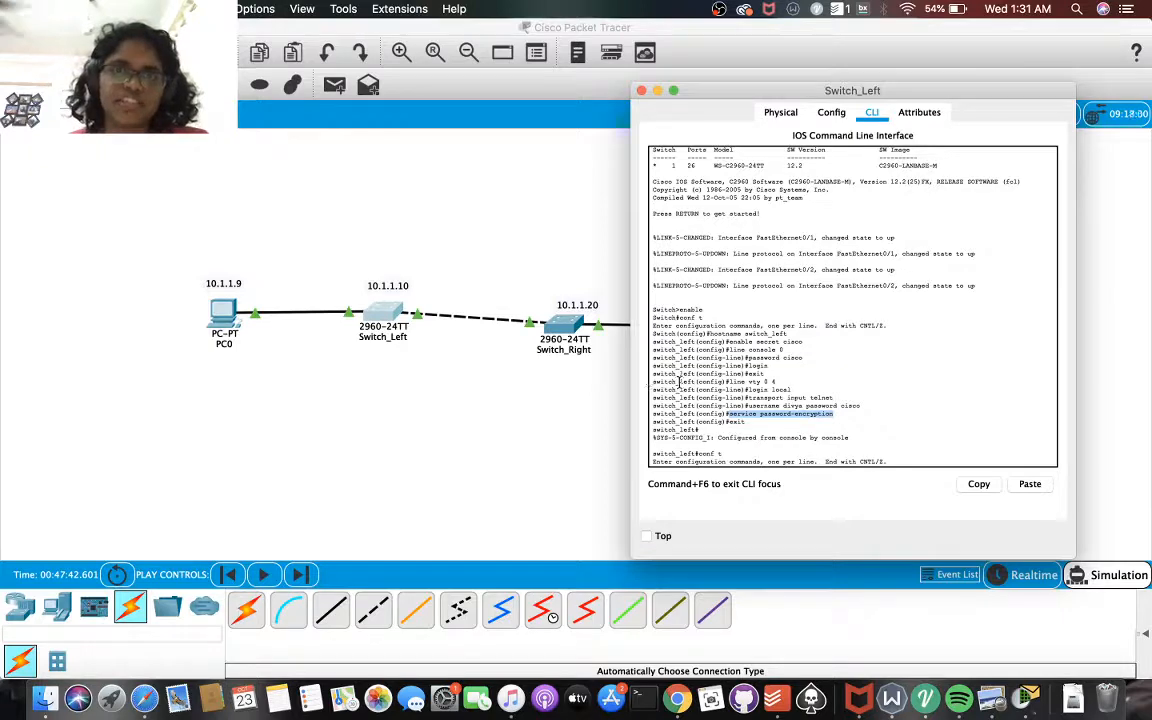
{"action": "type", "text": "interface fastEthernet 0/2 speed 100 interface vlan1 ip address 10.1.1.10 255.255.255.0 no shutdown"}
Examine the FastEthernet 0/2 speed setting and the VLAN 1 IP address, subnet mask and no shutdown commands in Switch_Left's history
{"action": "scroll", "coordinate": [777, 398], "scroll_direction": "down", "scroll_amount": 2}
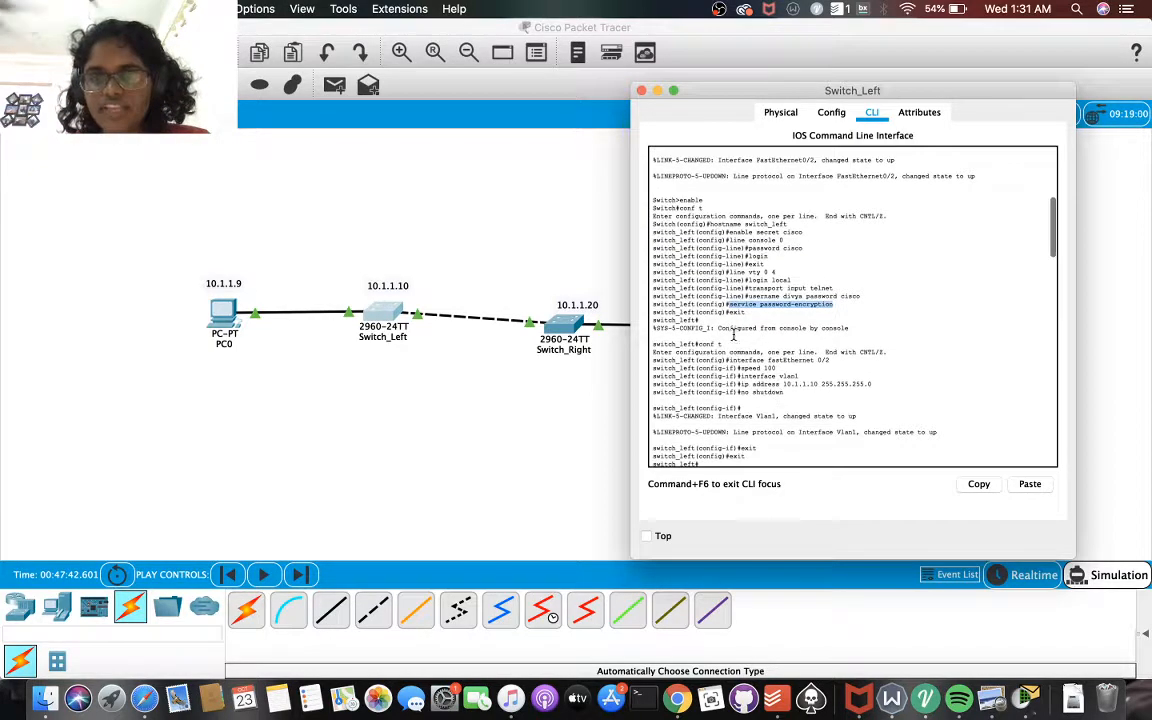
{"action": "scroll", "coordinate": [749, 373], "scroll_direction": "down", "scroll_amount": 2}
{"action": "scroll", "coordinate": [749, 373], "scroll_direction": "down", "scroll_amount": 1}
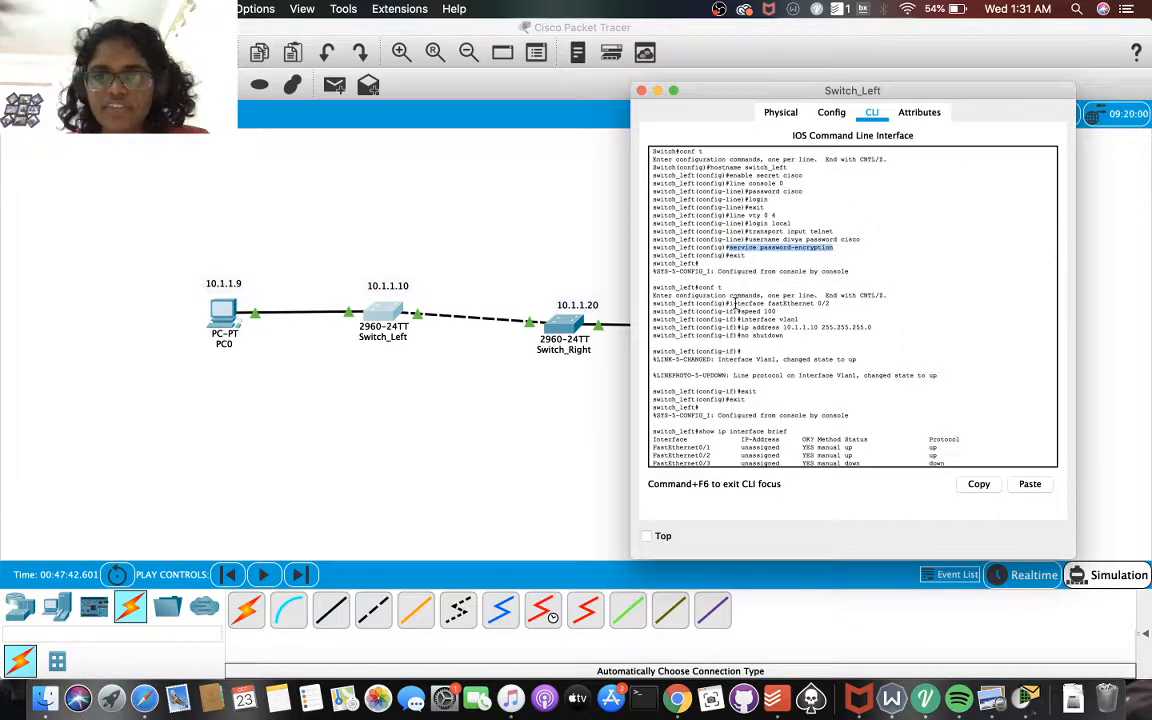
{"action": "left_click_drag", "start_coordinate": [727, 303], "coordinate": [860, 305]}
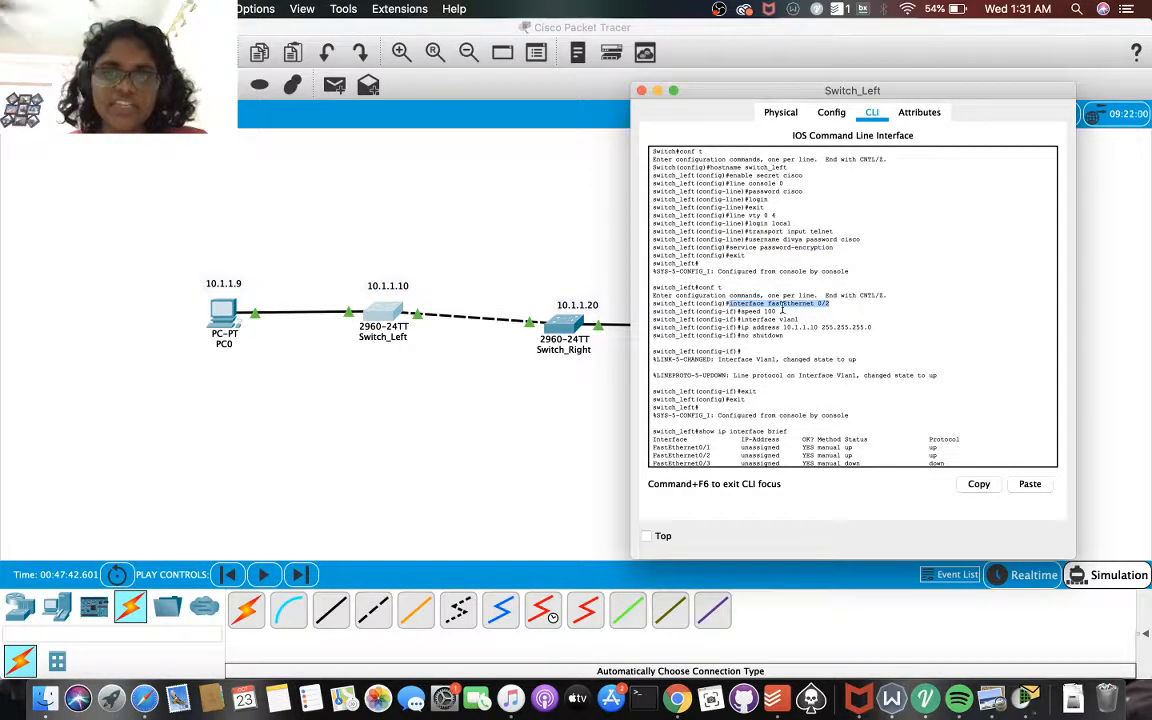
{"action": "left_click_drag", "start_coordinate": [737, 311], "coordinate": [779, 313]}
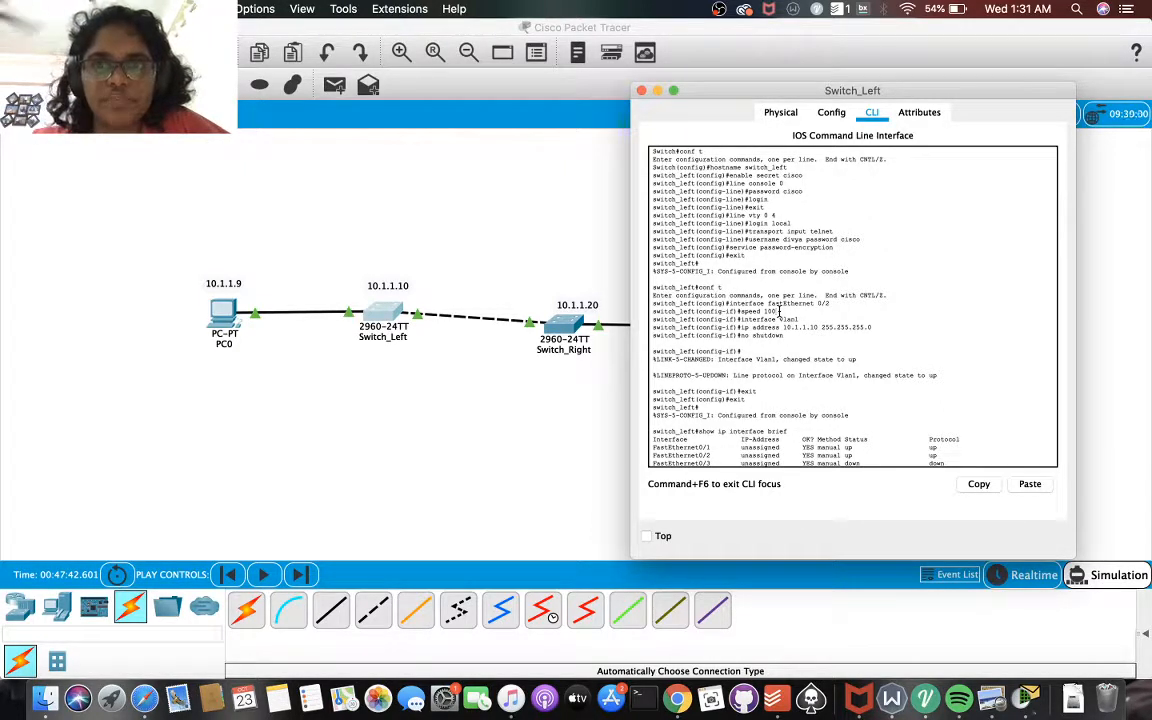
{"action": "left_click_drag", "start_coordinate": [740, 319], "coordinate": [797, 319]}
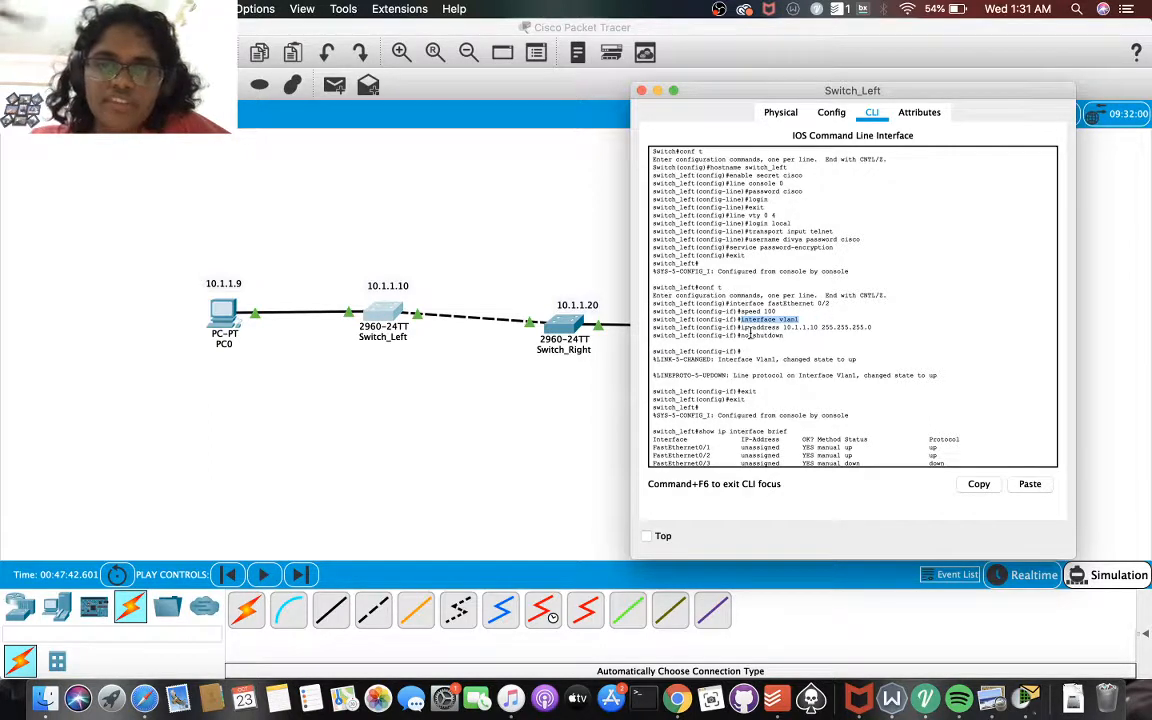
{"action": "left_click_drag", "start_coordinate": [740, 327], "coordinate": [897, 328]}
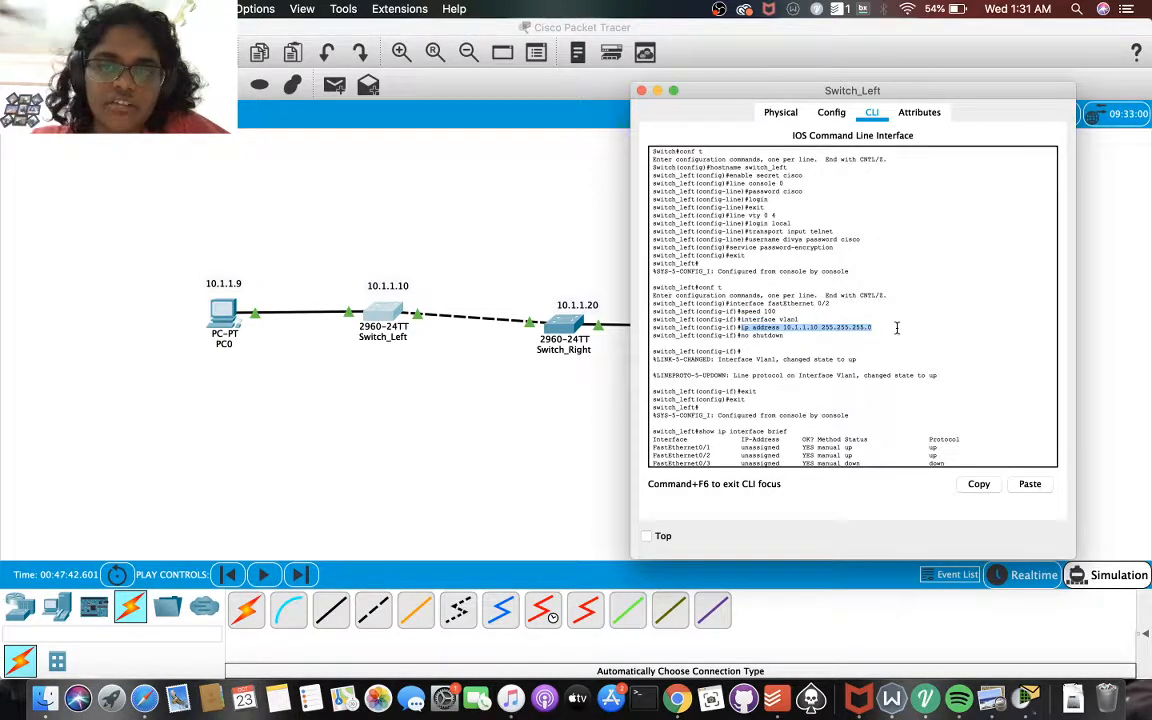
{"action": "left_click", "coordinate": [830, 332]}
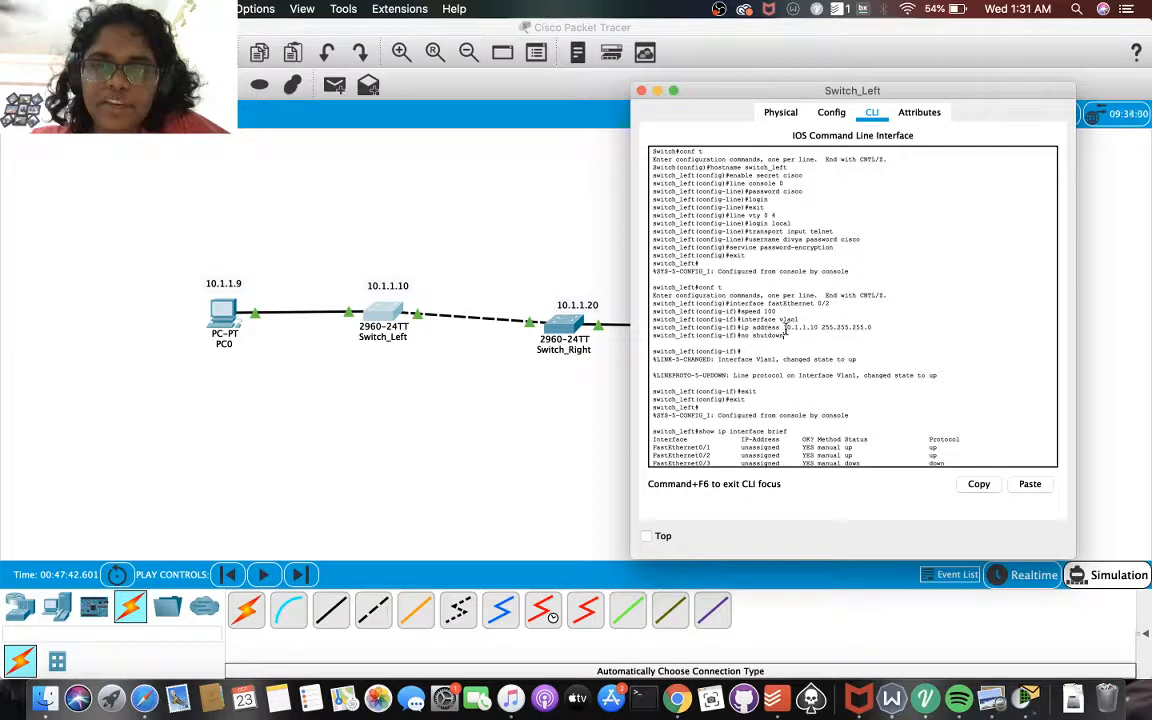
{"action": "left_click_drag", "start_coordinate": [783, 328], "coordinate": [819, 329]}
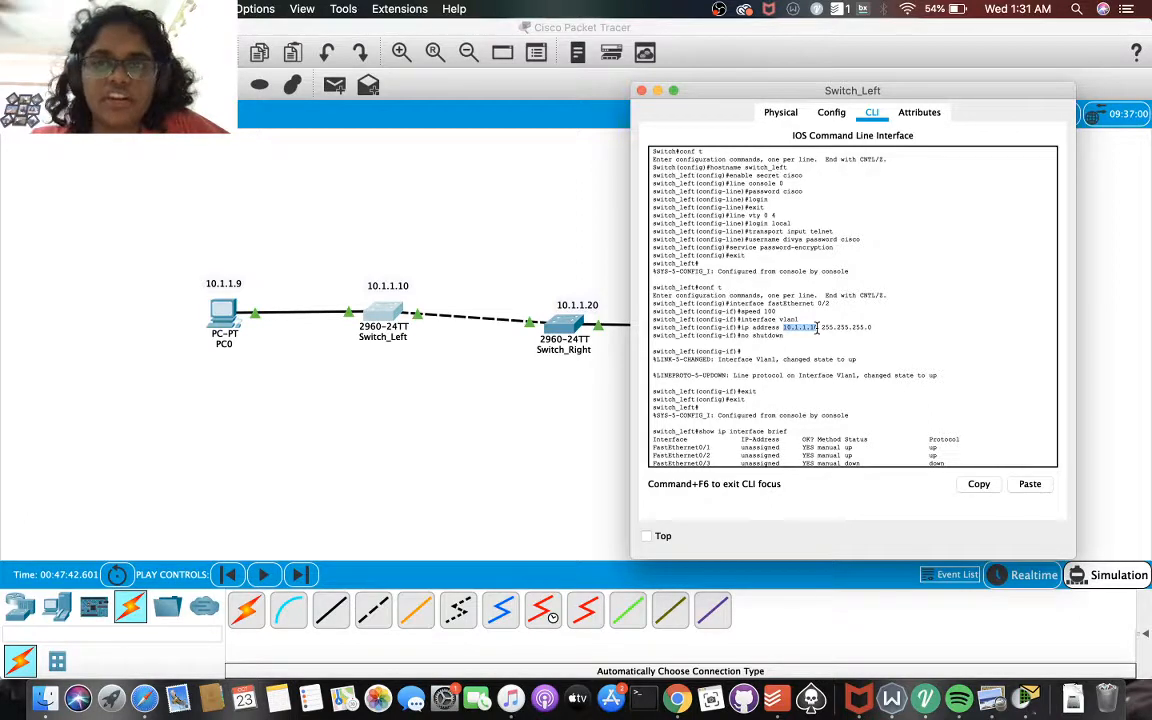
{"action": "left_click", "coordinate": [828, 333]}
{"action": "left_click_drag", "start_coordinate": [821, 328], "coordinate": [884, 325]}
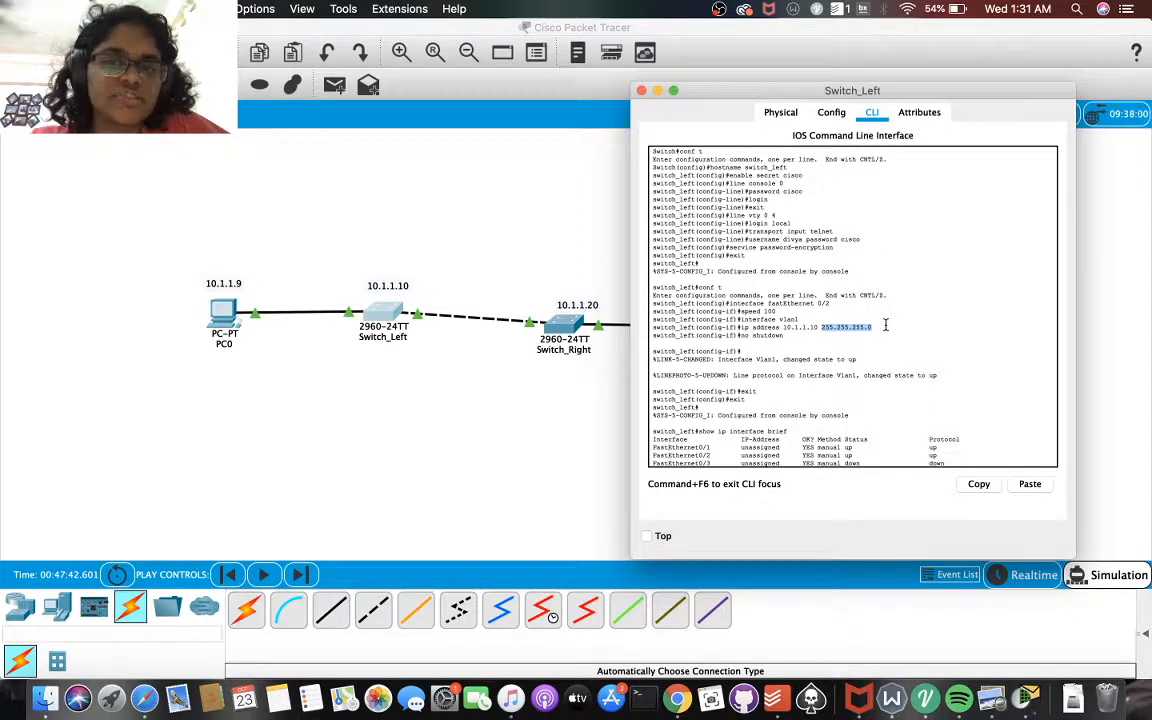
{"action": "left_click", "coordinate": [796, 345]}
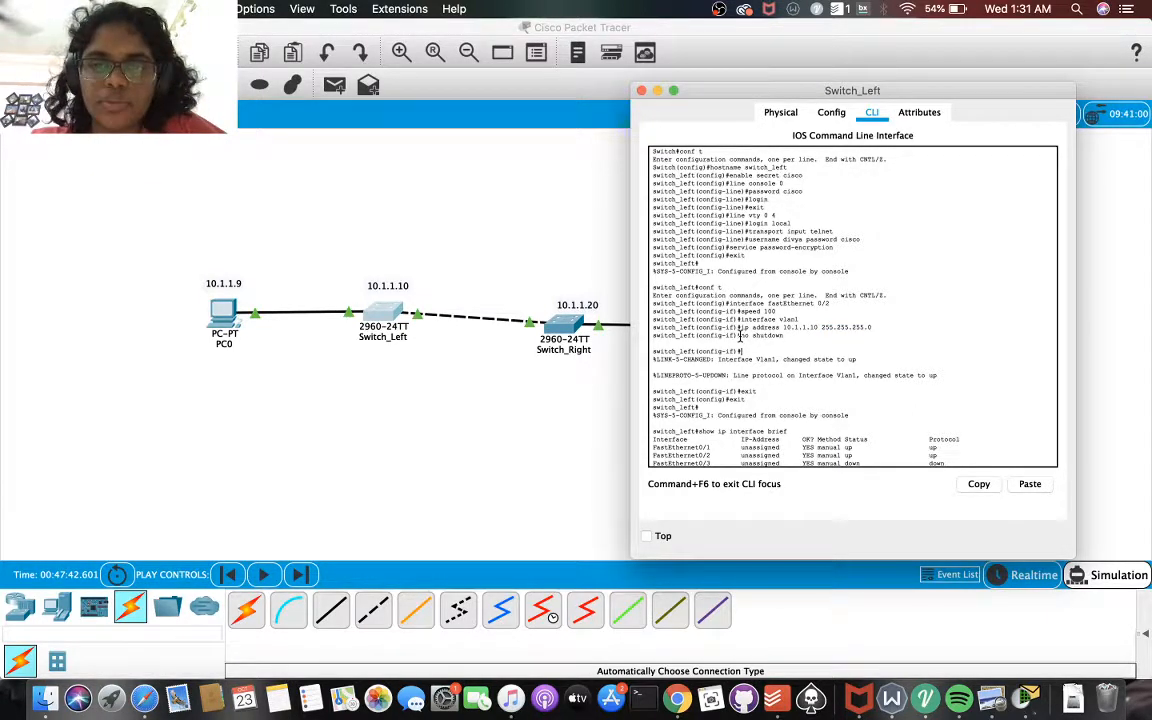
{"action": "left_click_drag", "start_coordinate": [740, 338], "coordinate": [784, 336]}
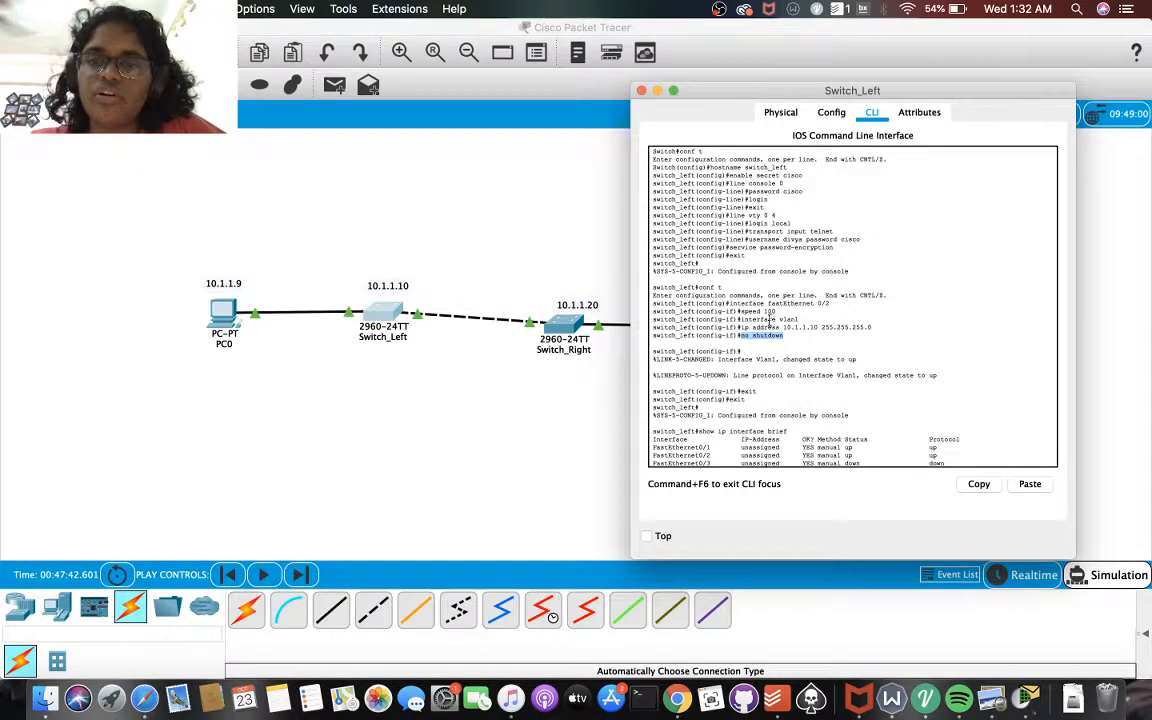
Examine the show ip interface brief output and the earlier Telnet session to 10.1.1.20 in Switch_Left's history
{"action": "scroll", "coordinate": [760, 315], "scroll_direction": "down", "scroll_amount": 5}
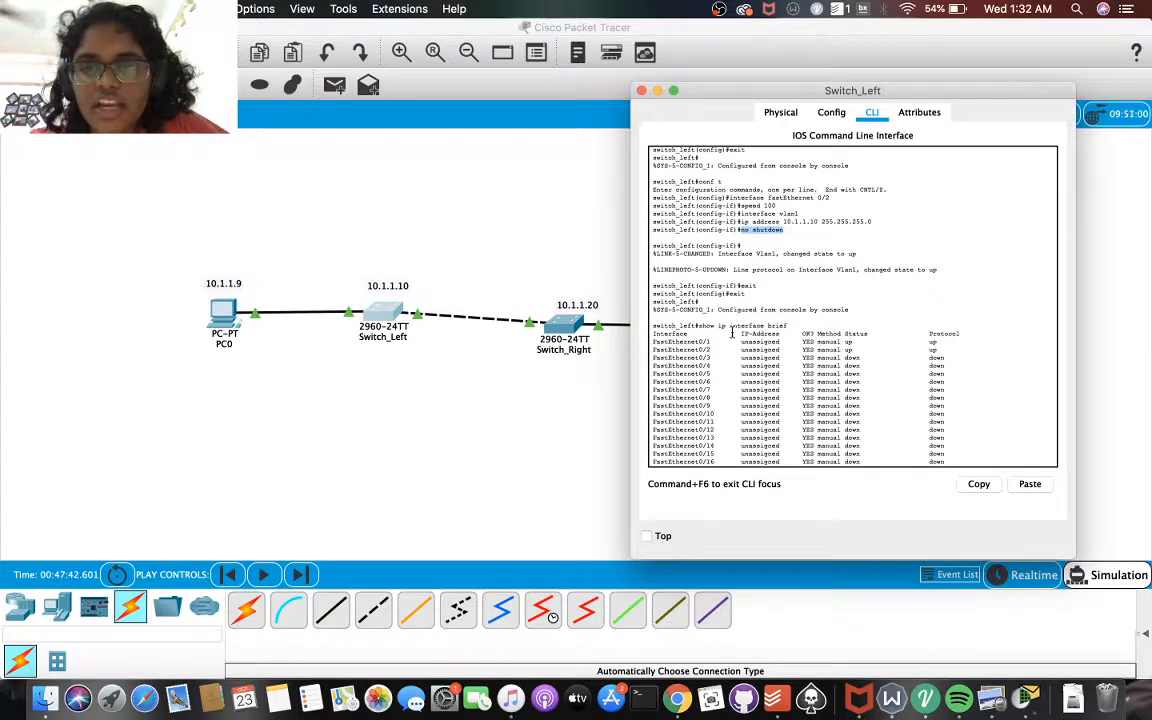
{"action": "scroll", "coordinate": [736, 315], "scroll_direction": "down", "scroll_amount": 6}
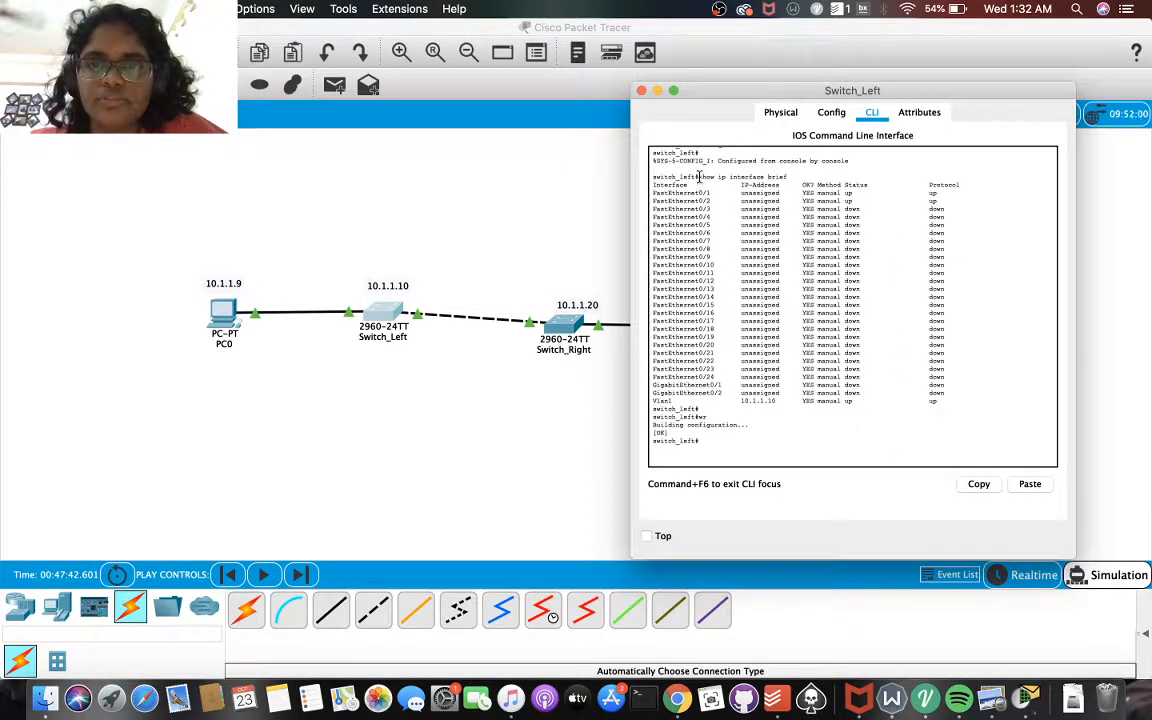
{"action": "left_click_drag", "start_coordinate": [697, 177], "coordinate": [835, 177]}
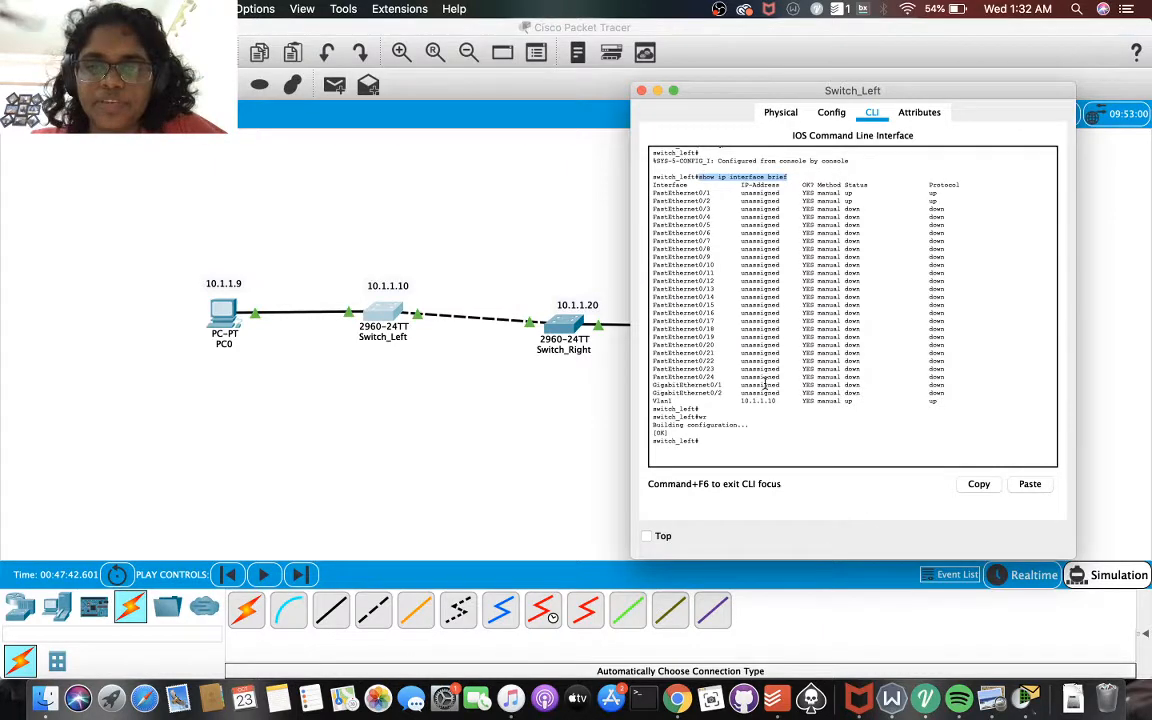
{"action": "scroll", "coordinate": [765, 384], "scroll_direction": "down", "scroll_amount": 5}
{"action": "scroll", "coordinate": [765, 383], "scroll_direction": "down", "scroll_amount": 5}
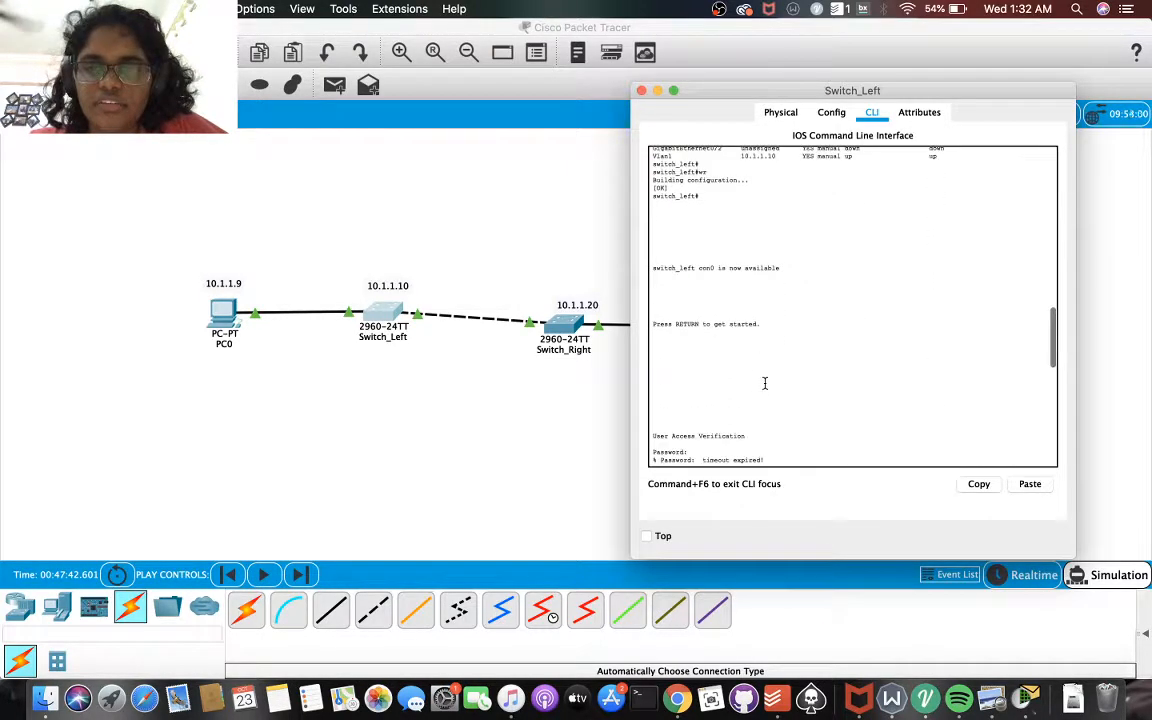
{"action": "scroll", "coordinate": [765, 383], "scroll_direction": "up", "scroll_amount": 2}
{"action": "scroll", "coordinate": [765, 383], "scroll_direction": "up", "scroll_amount": 3}
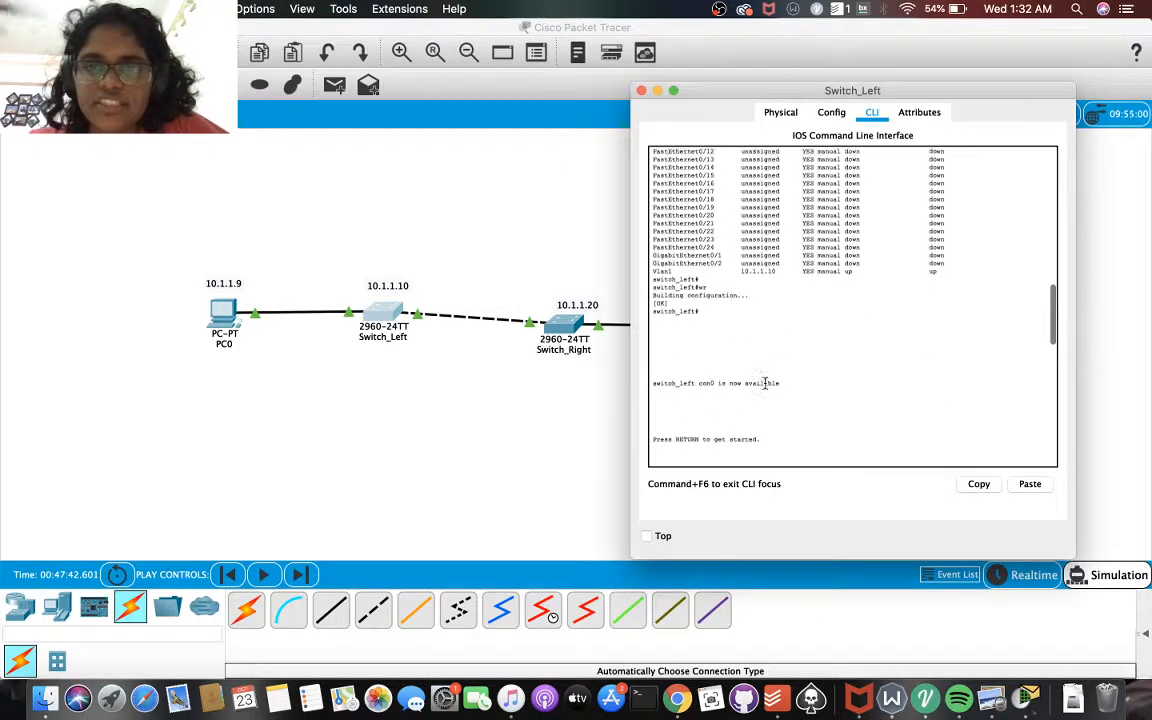
{"action": "scroll", "coordinate": [765, 384], "scroll_direction": "down", "scroll_amount": 7}
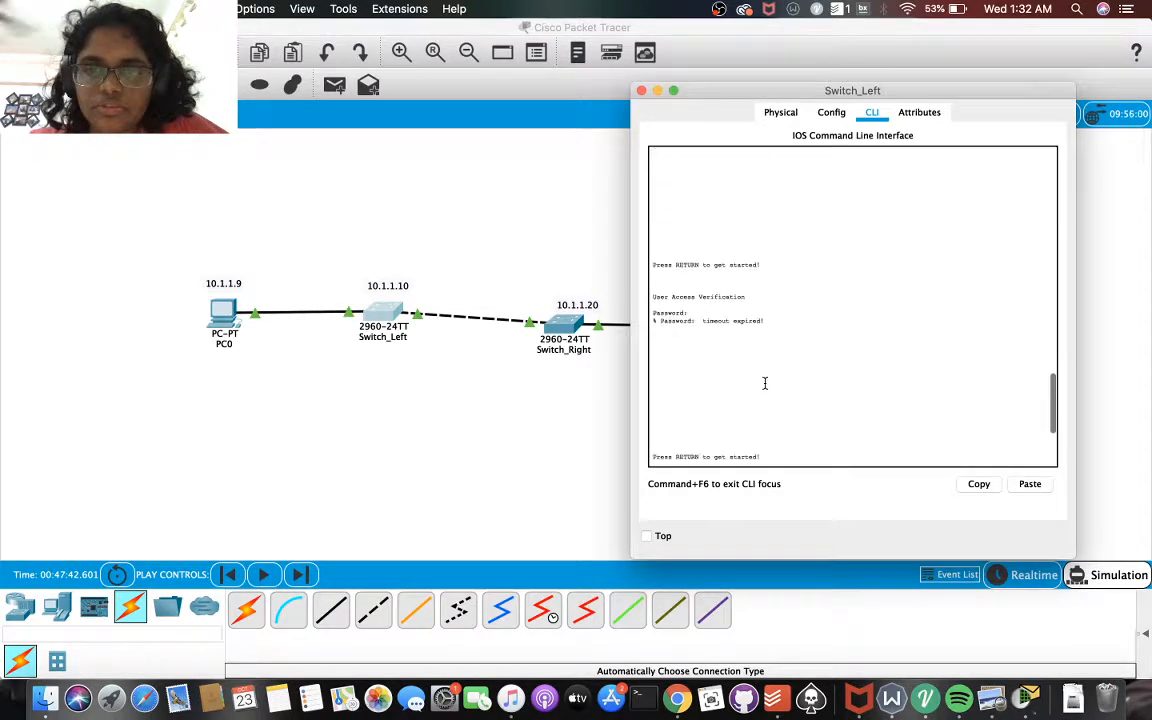
{"action": "scroll", "coordinate": [765, 383], "scroll_direction": "down", "scroll_amount": 6}
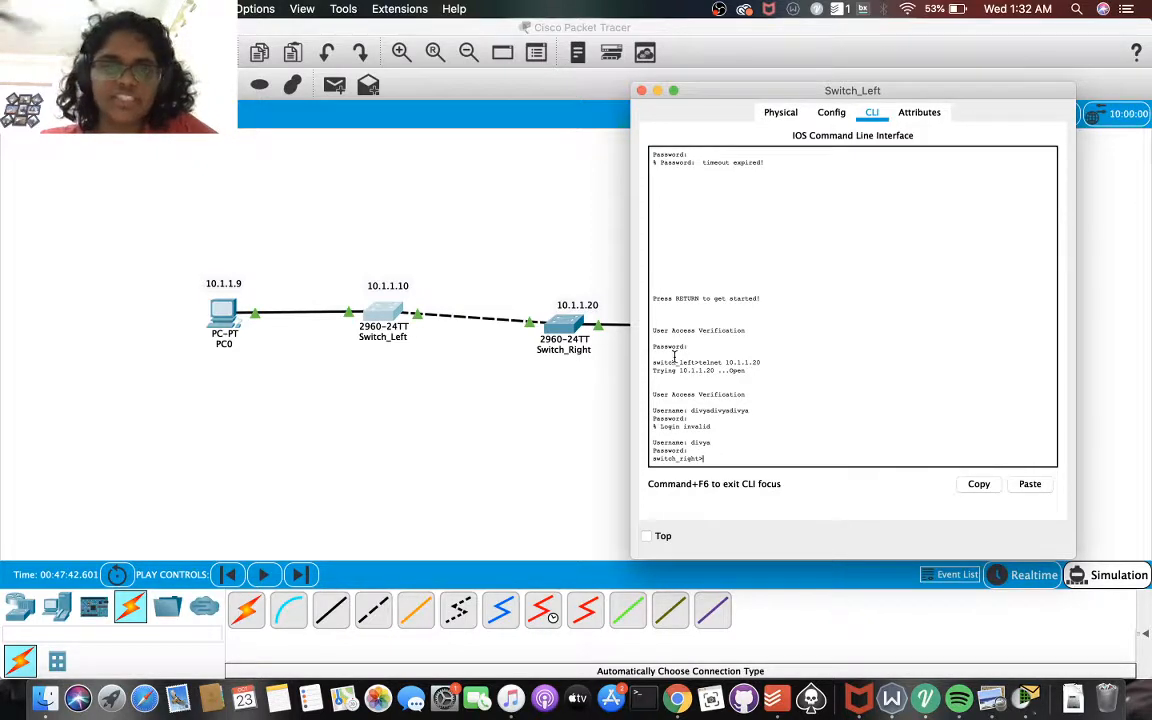
{"action": "left_click_drag", "start_coordinate": [698, 362], "coordinate": [788, 361]}
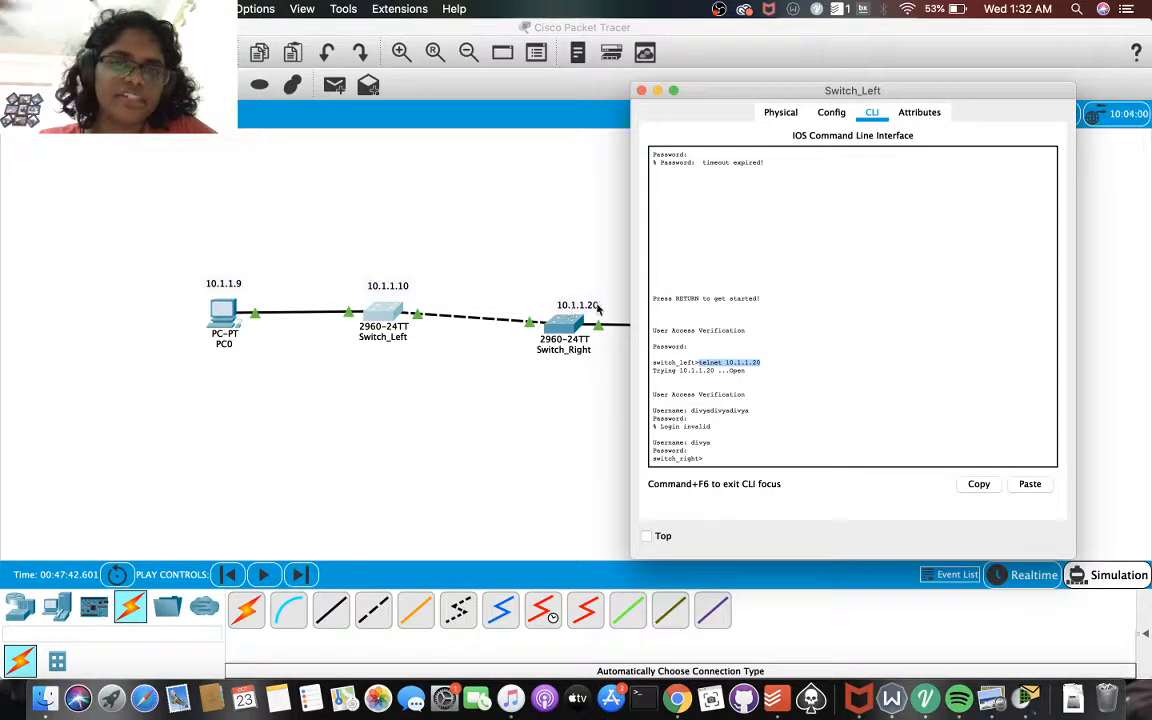
{"action": "left_click", "coordinate": [744, 451]}
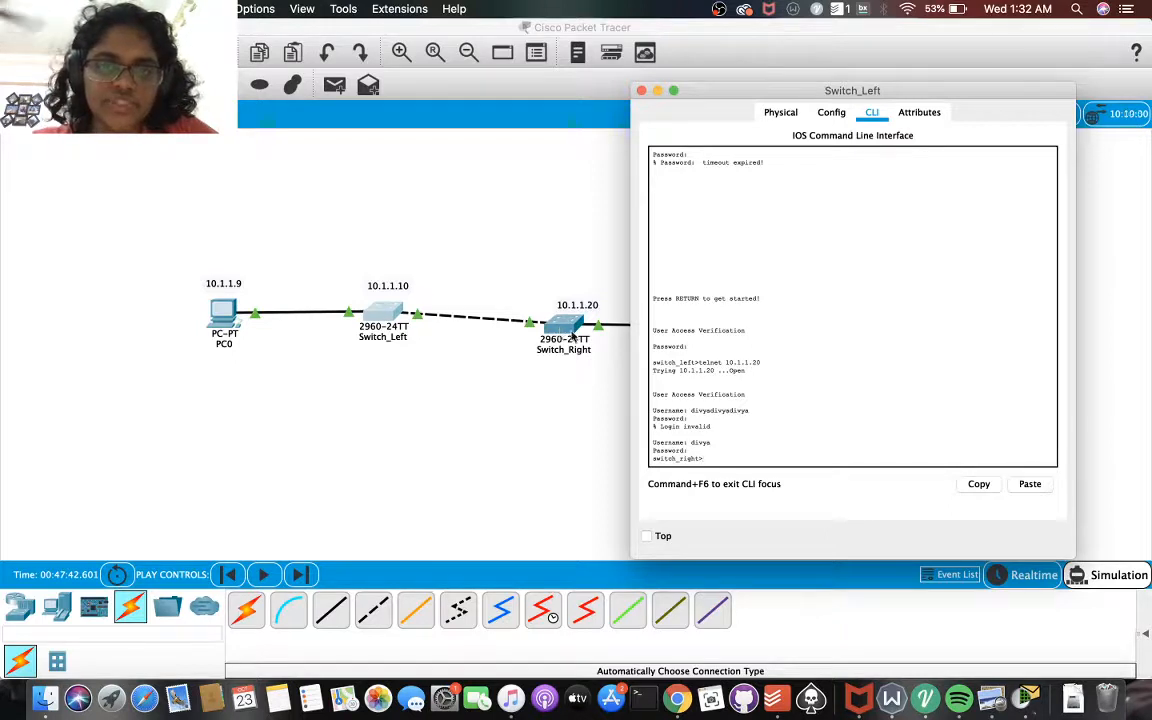
Close Switch_Left's window, open Switch_Right's command line and log in with the console password
{"action": "left_click", "coordinate": [640, 90]}
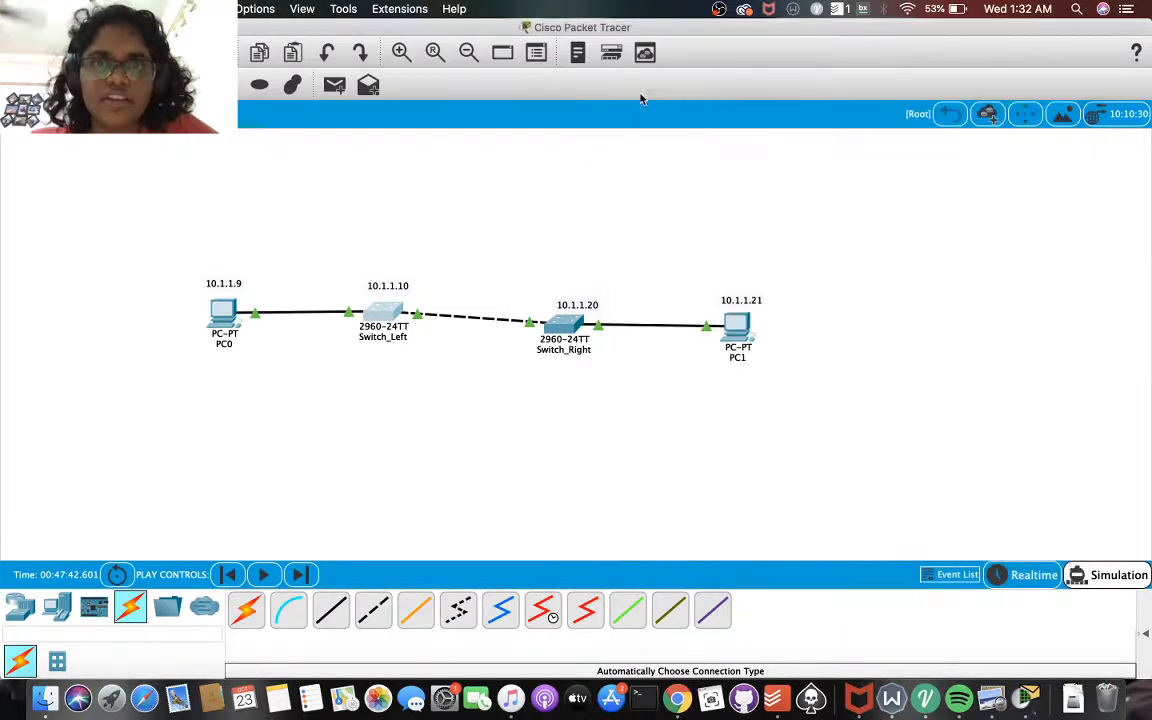
{"action": "left_click", "coordinate": [563, 321]}
{"action": "left_click", "coordinate": [495, 413]}
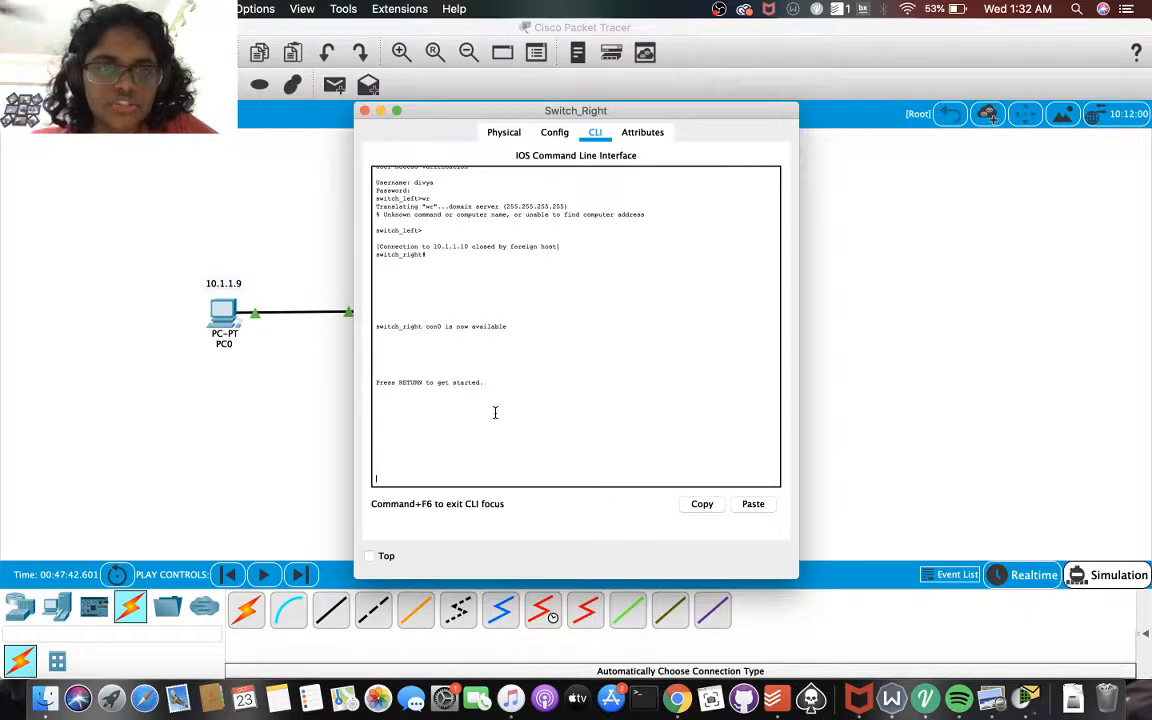
{"action": "key", "text": "Return"}
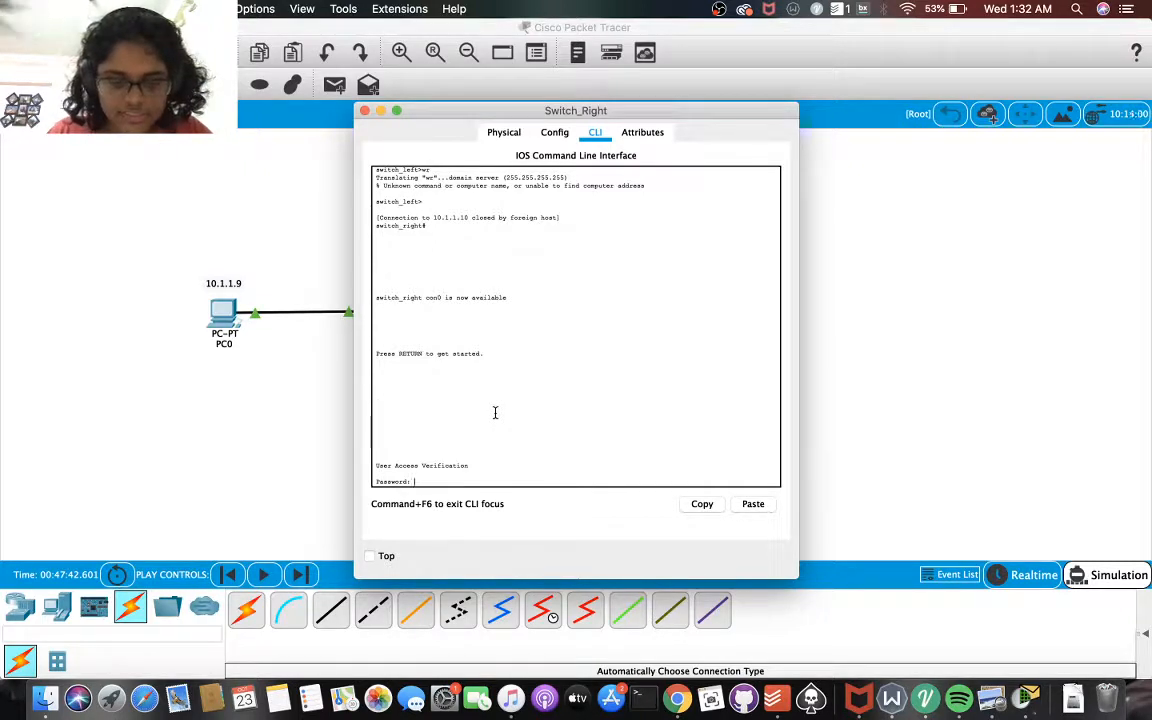
{"action": "key", "text": "Return"}
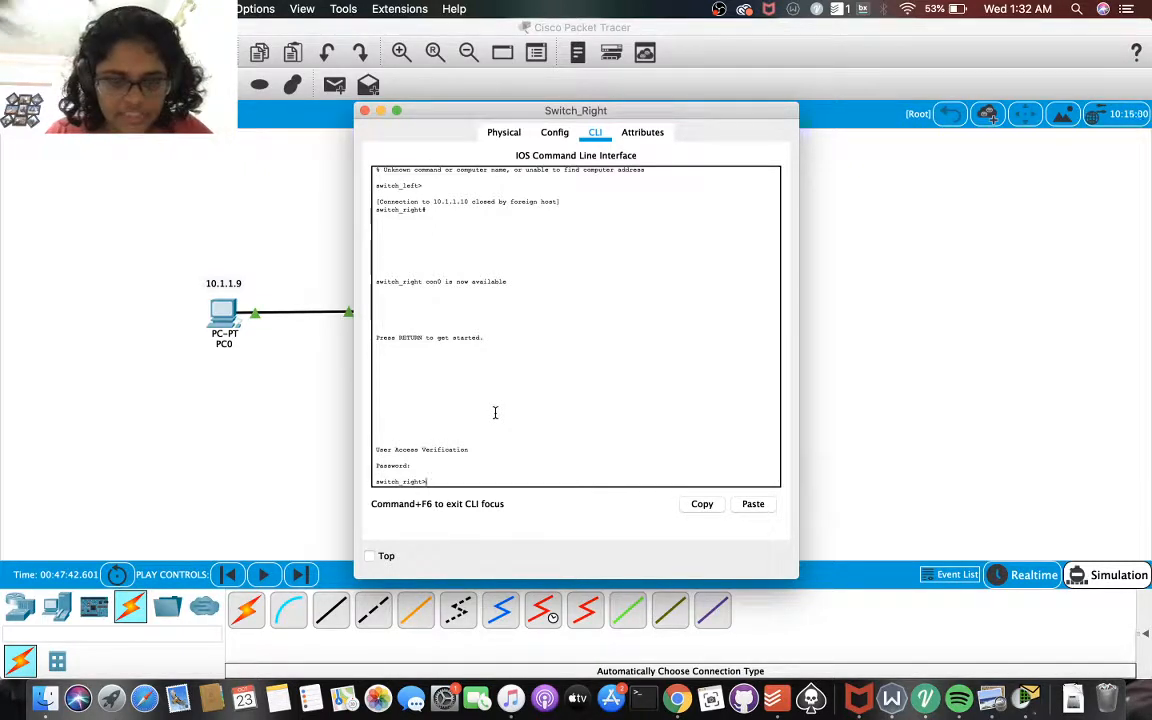
Start a Telnet session from Switch_Right to Switch_Left at 10.1.1.10
{"action": "type", "text": "telnet "}
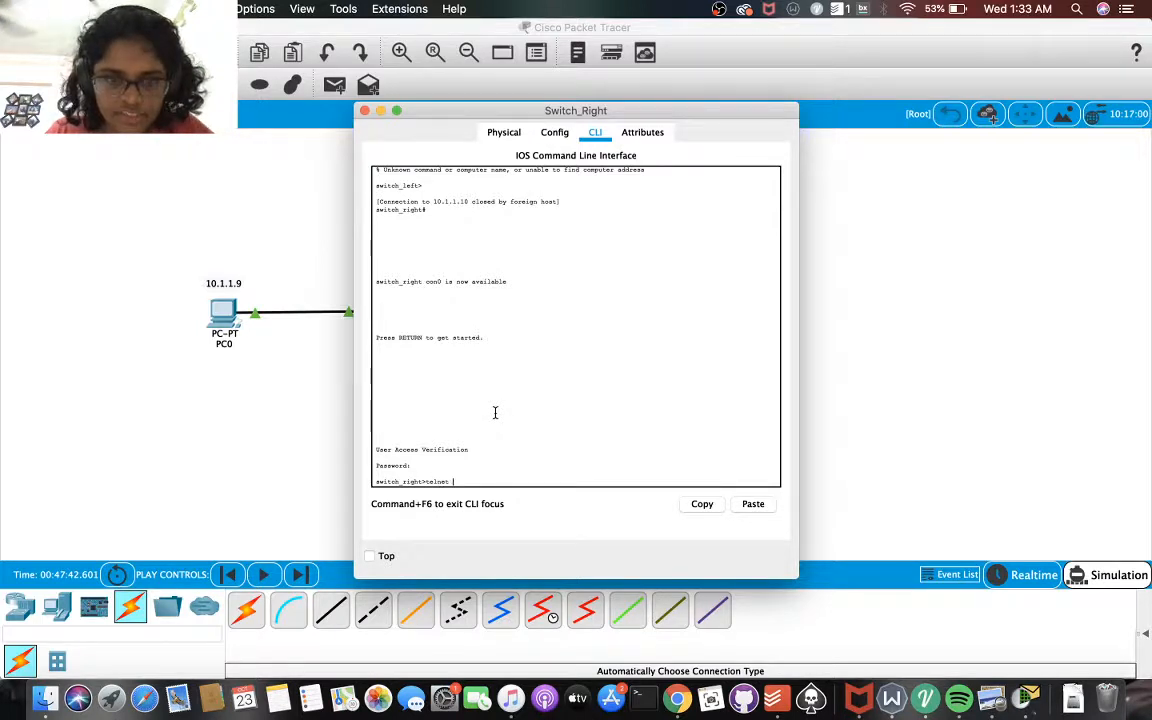
{"action": "type", "text": "10.1."}
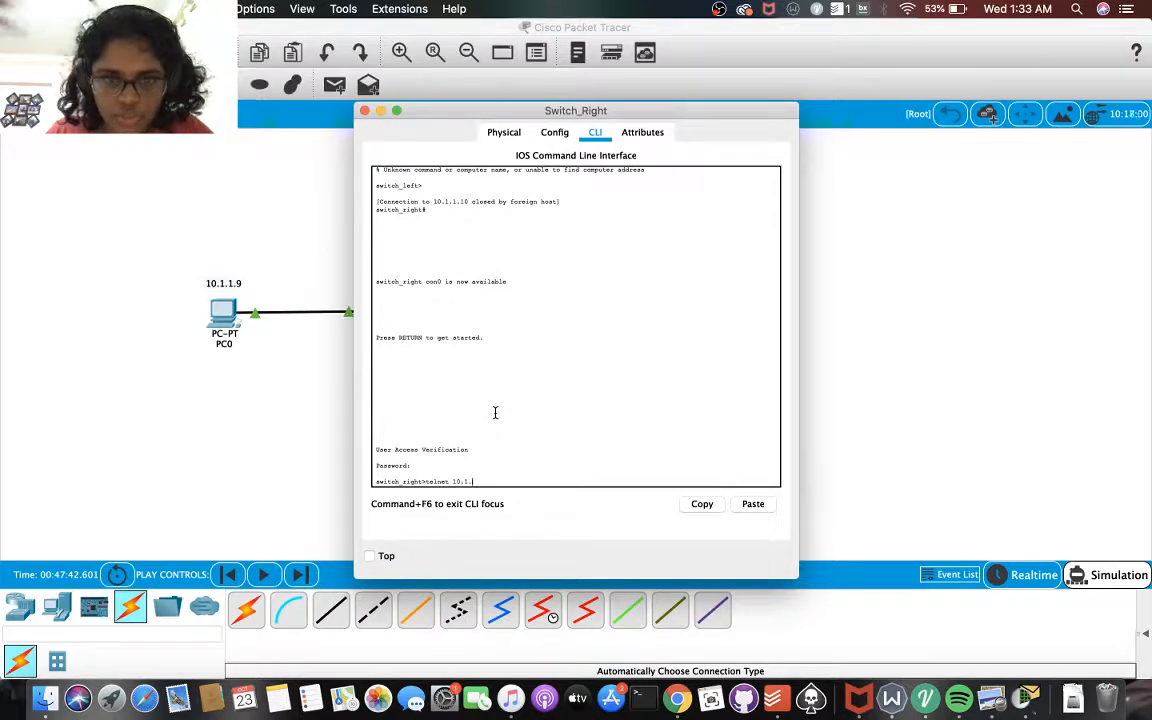
{"action": "type", "text": "1.10"}
{"action": "key", "text": "Return"}
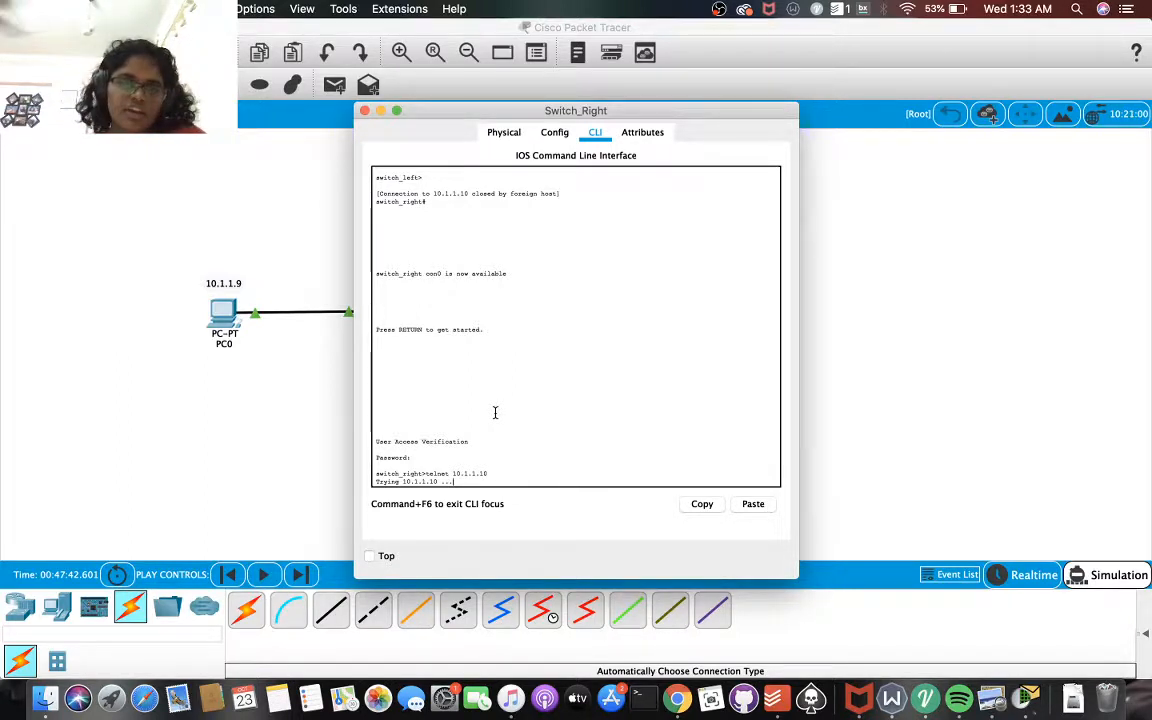
{"action": "scroll", "coordinate": [495, 413], "scroll_direction": "down", "scroll_amount": 1}
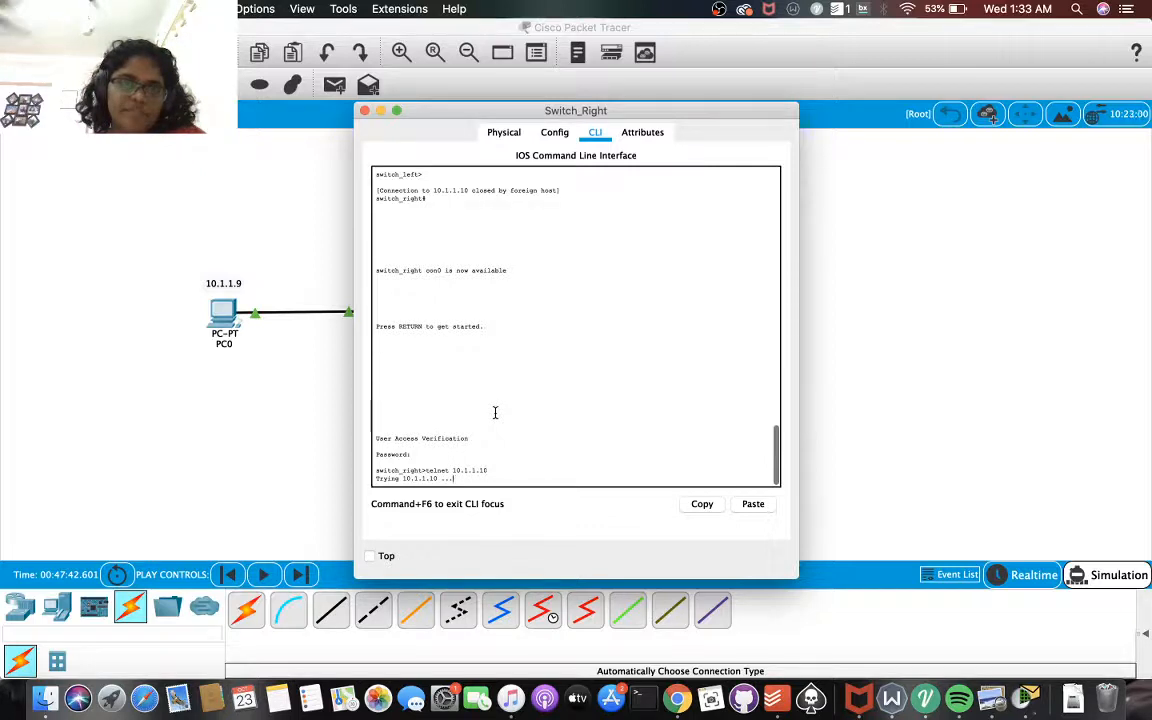
Move Switch_Right's window off Switch_Left and examine its command-line history around the console login and the Telnet attempt to 10.1.1.10
{"action": "left_click_drag", "start_coordinate": [456, 115], "coordinate": [618, 118]}
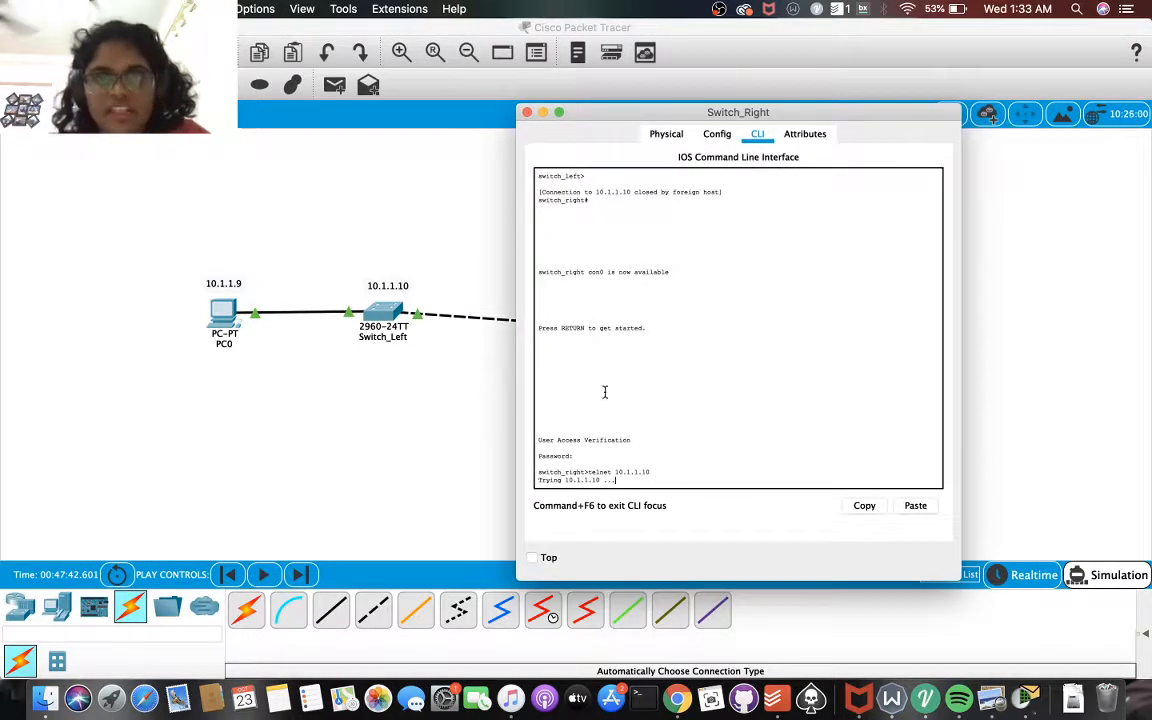
{"action": "scroll", "coordinate": [604, 406], "scroll_direction": "up", "scroll_amount": 3}
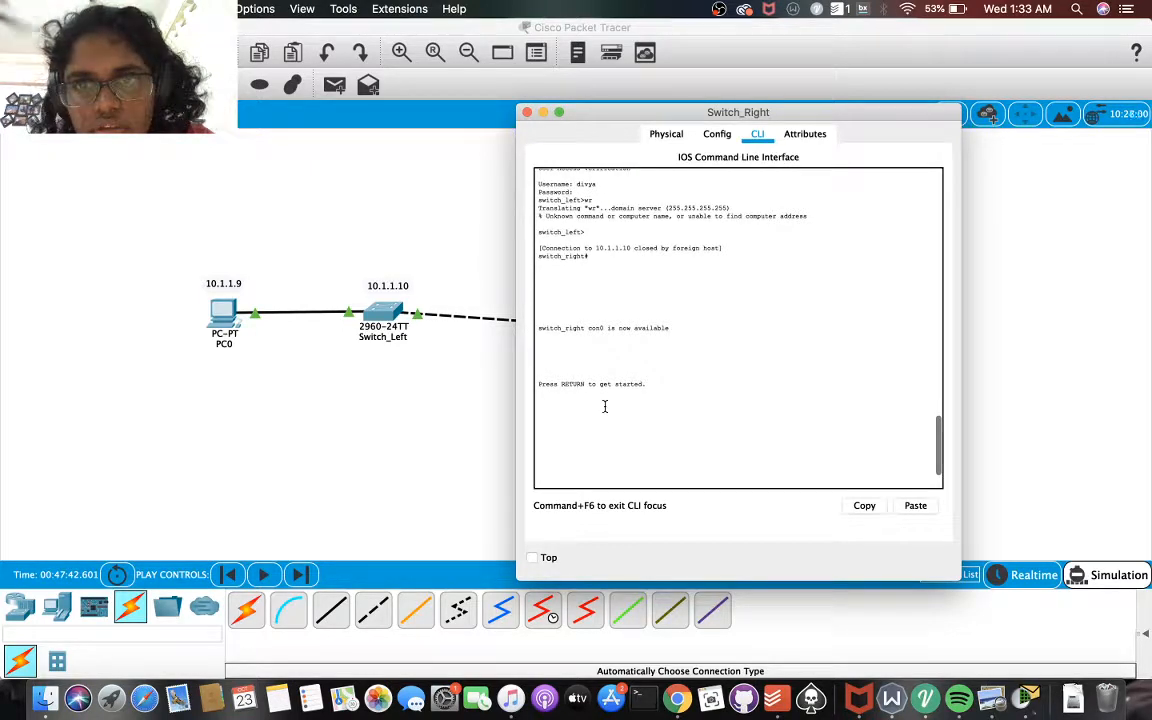
{"action": "key", "text": "Return"}
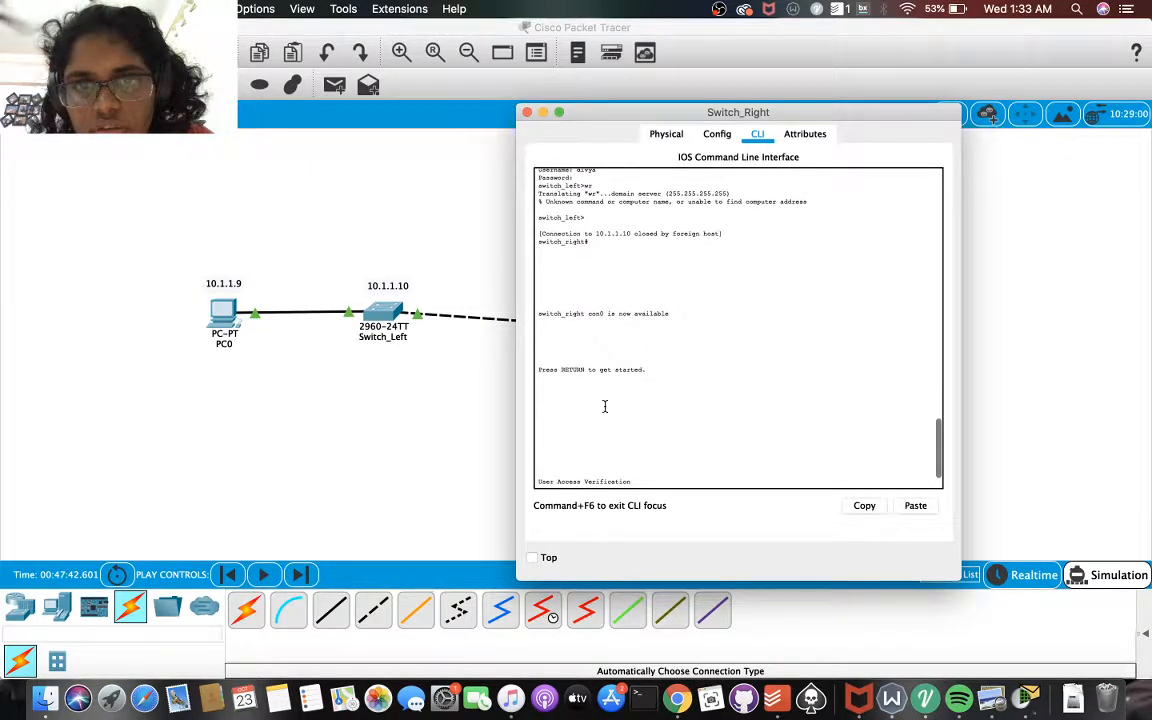
{"action": "scroll", "coordinate": [604, 406], "scroll_direction": "down", "scroll_amount": 3}
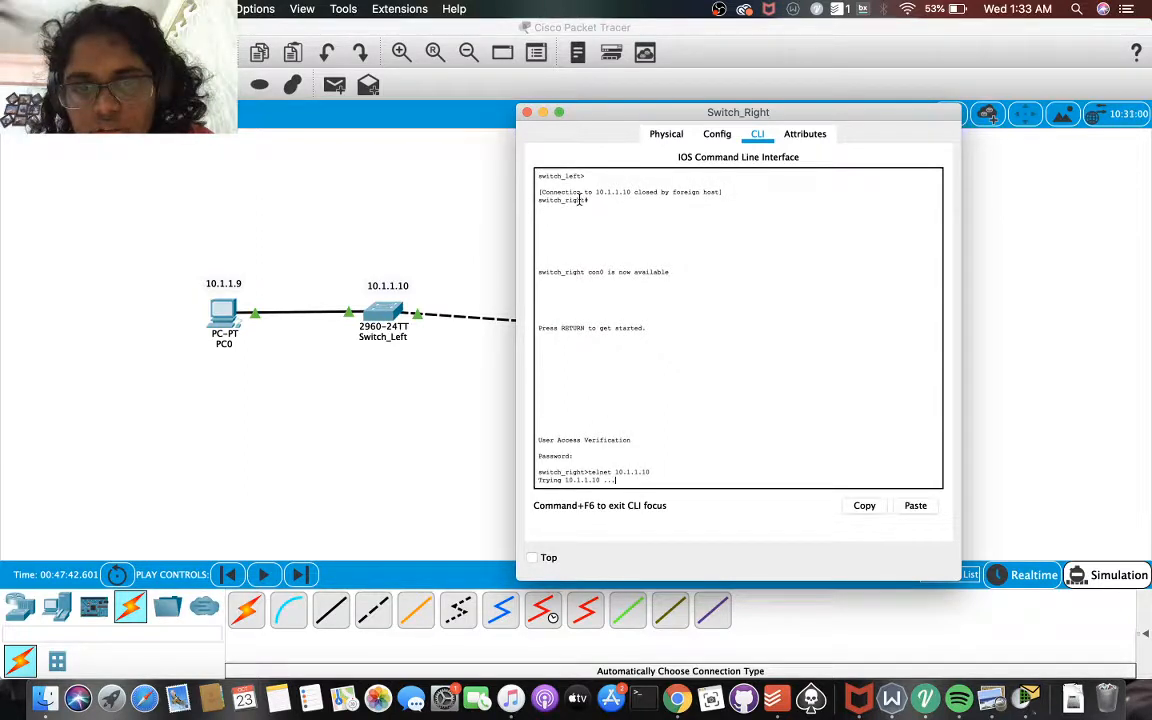
{"action": "scroll", "coordinate": [601, 288], "scroll_direction": "down", "scroll_amount": 1}
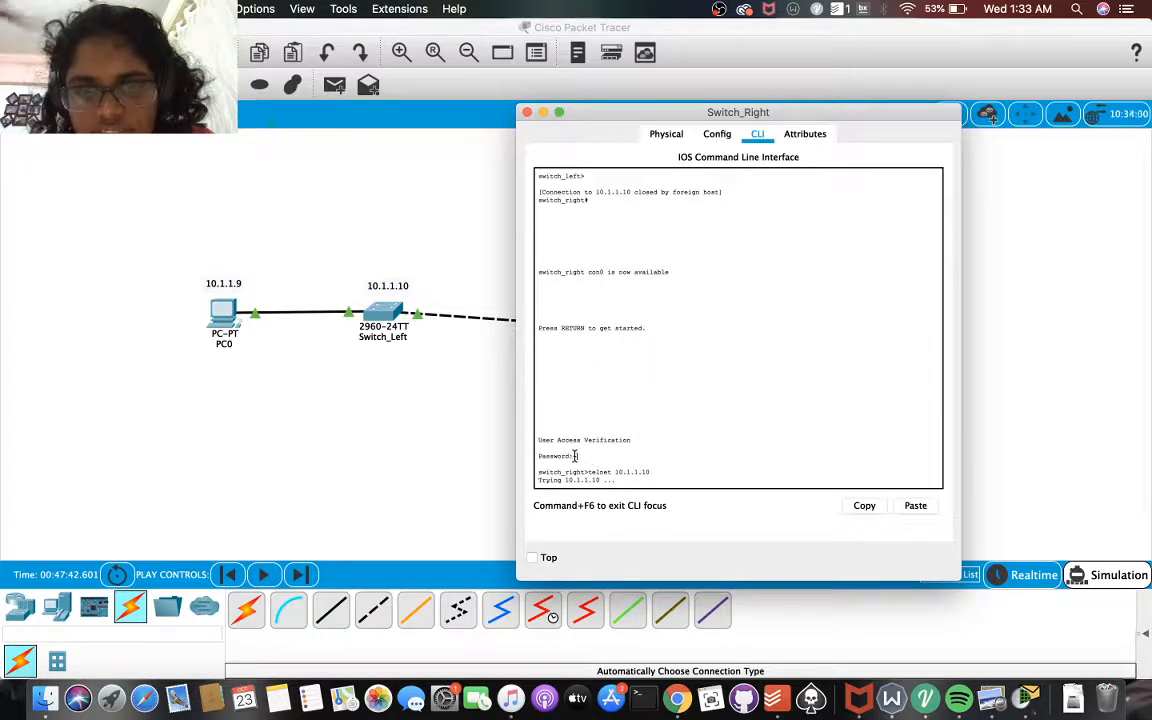
{"action": "scroll", "coordinate": [672, 459], "scroll_direction": "up", "scroll_amount": 1}
{"action": "scroll", "coordinate": [672, 459], "scroll_direction": "down", "scroll_amount": 1}
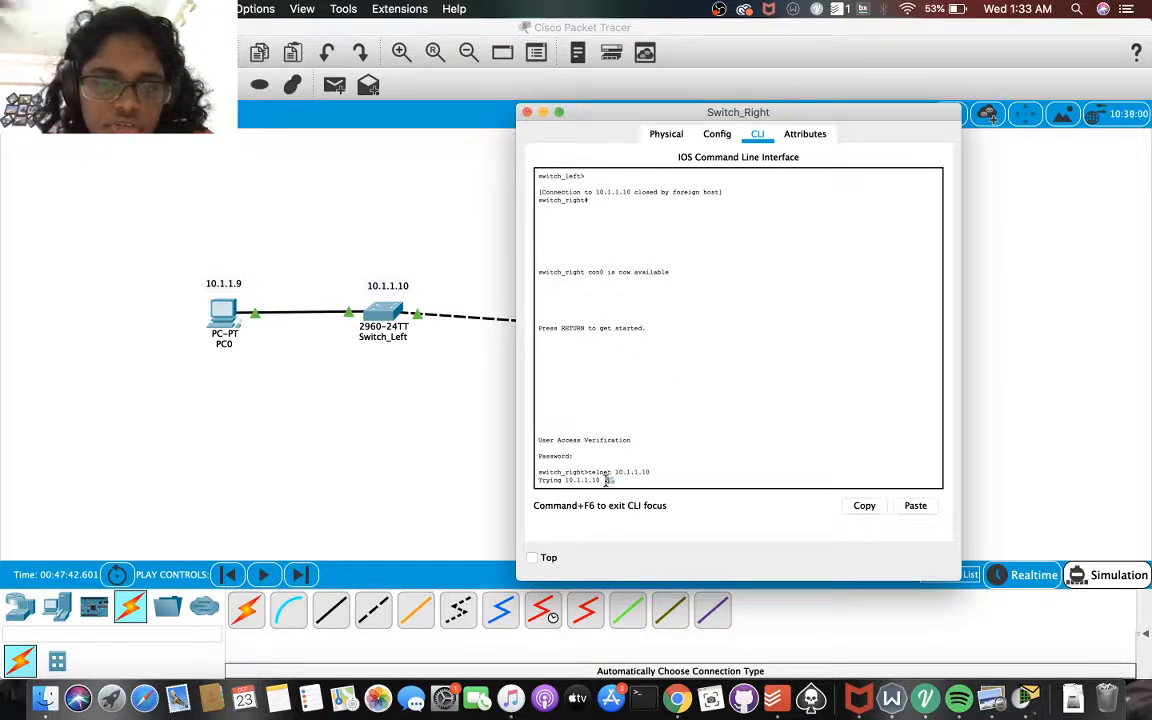
{"action": "left_click_drag", "start_coordinate": [614, 480], "coordinate": [646, 484]}
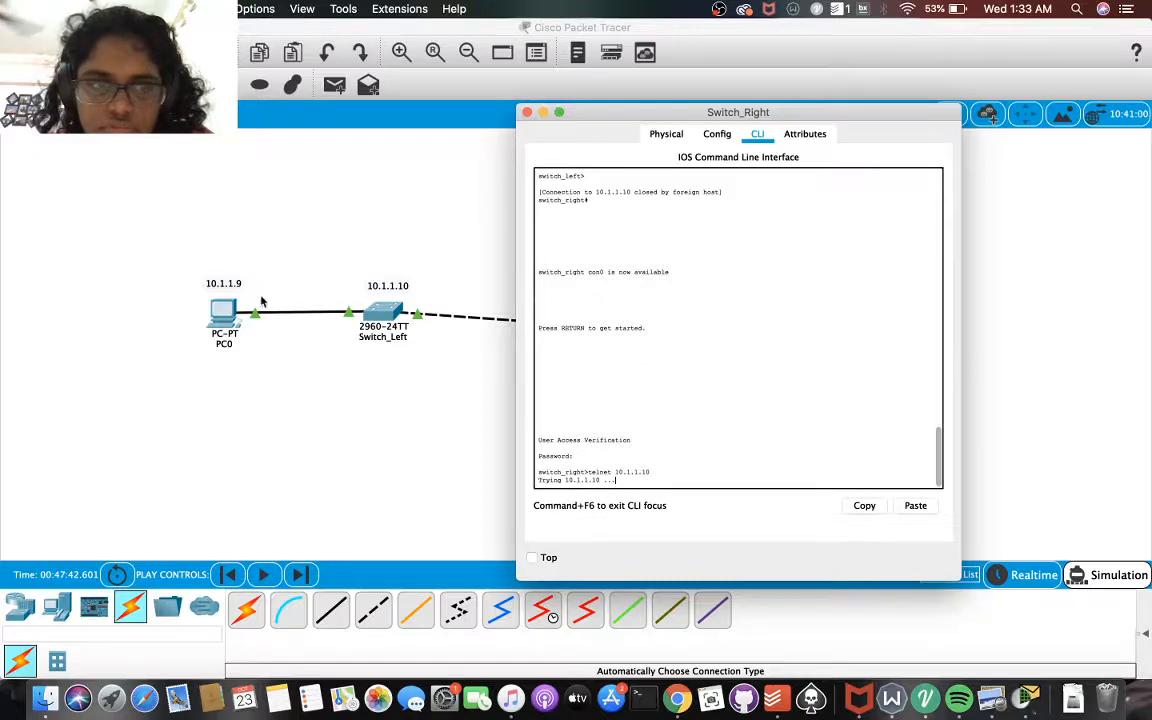
Open PC0's command prompt, then display the simulation event list over the topology
{"action": "left_click", "coordinate": [222, 314]}
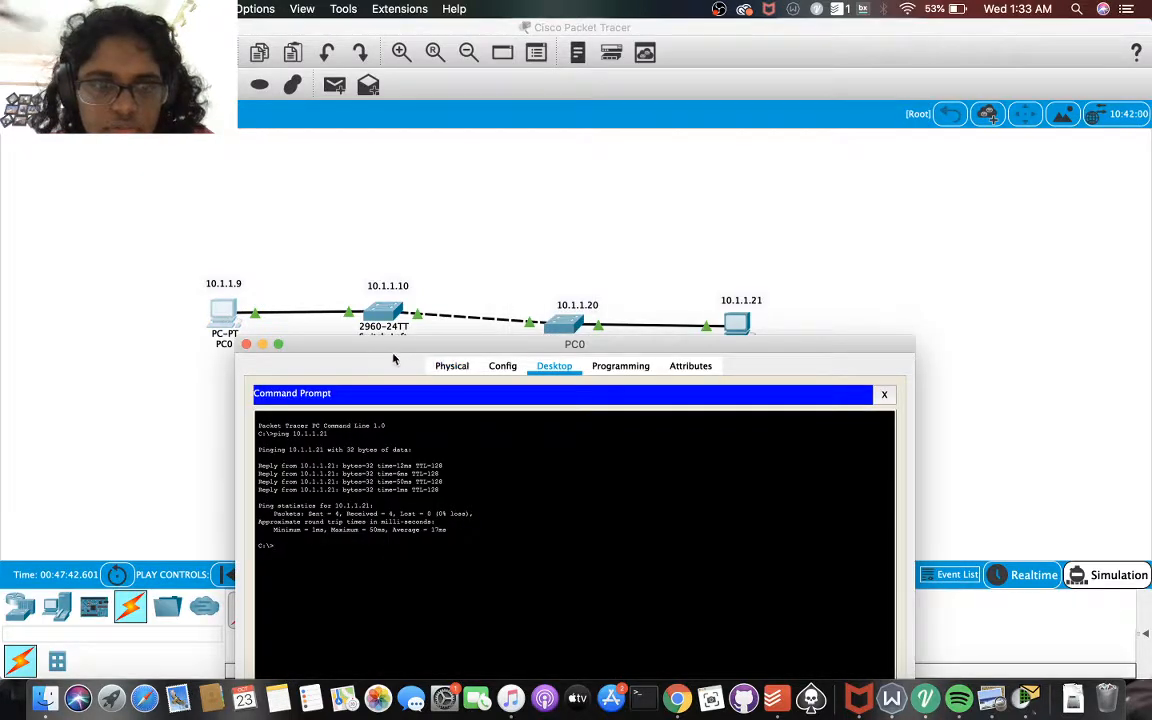
{"action": "left_click_drag", "start_coordinate": [391, 354], "coordinate": [489, 160]}
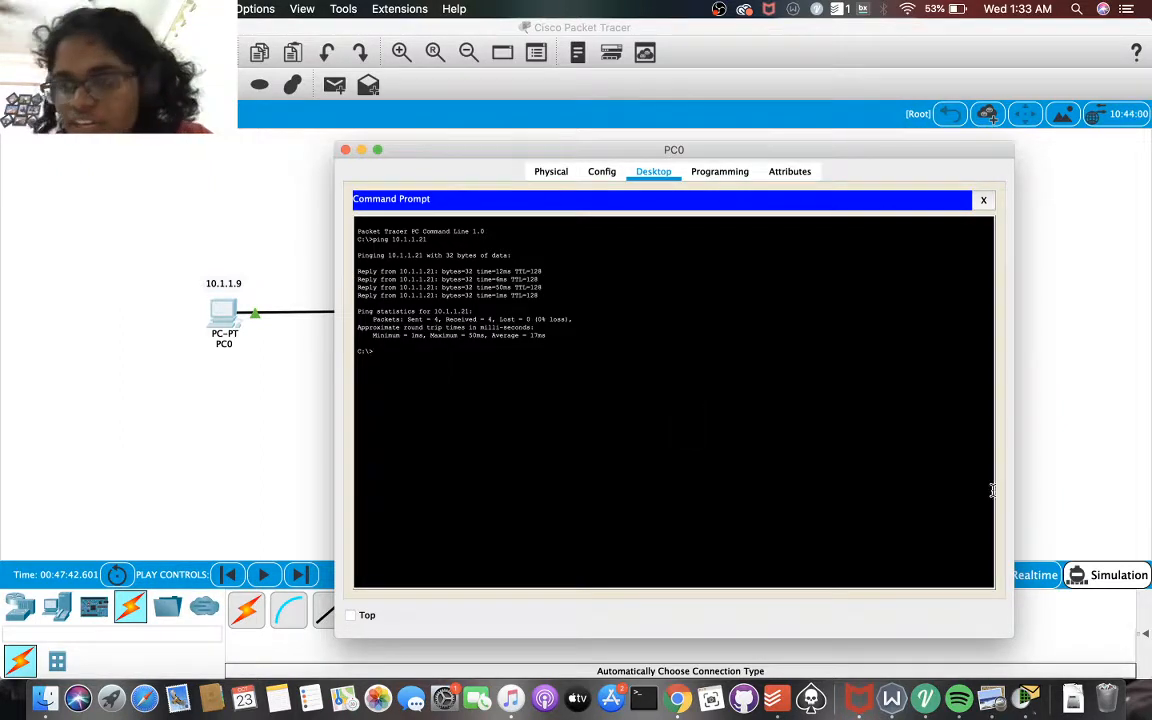
{"action": "left_click", "coordinate": [1103, 578]}
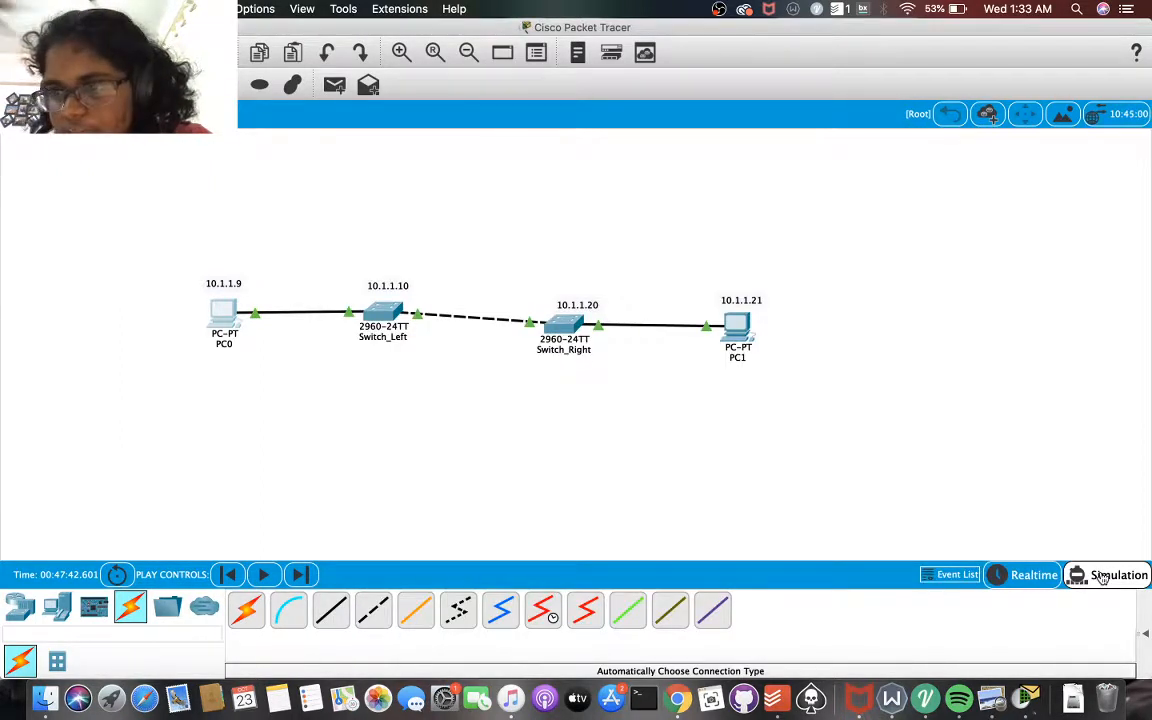
{"action": "left_click", "coordinate": [1098, 576]}
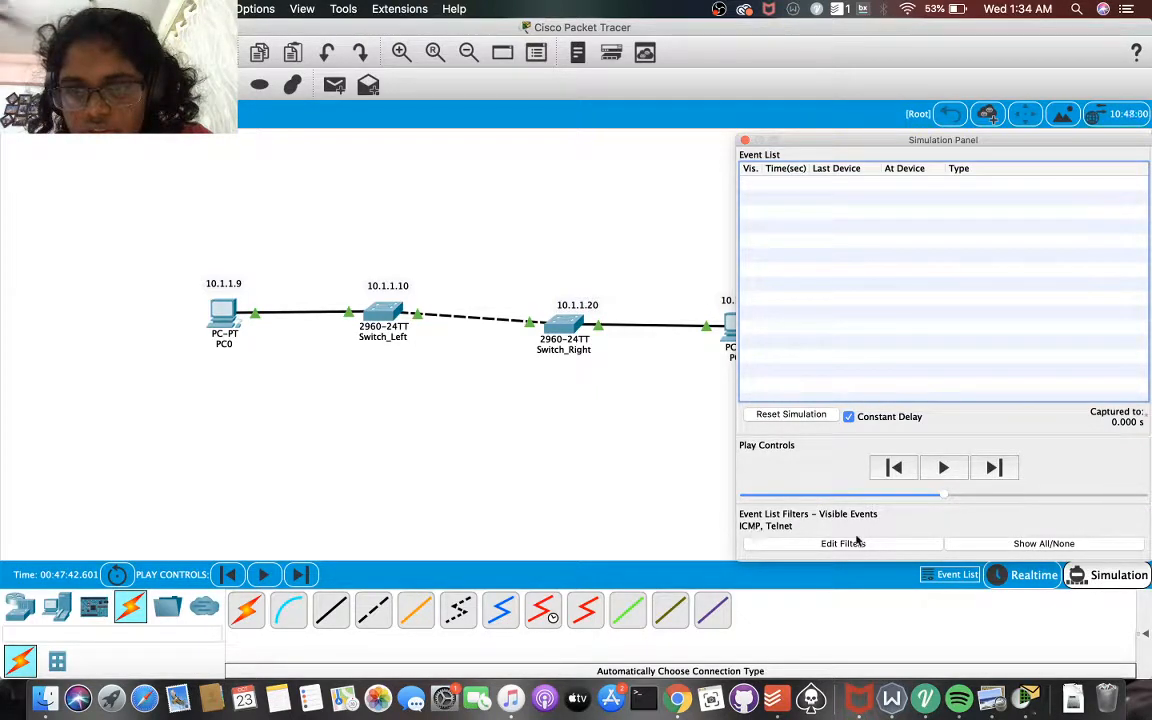
Clear all event filters and make ICMP the only visible event type in the simulation
{"action": "left_click", "coordinate": [1005, 543]}
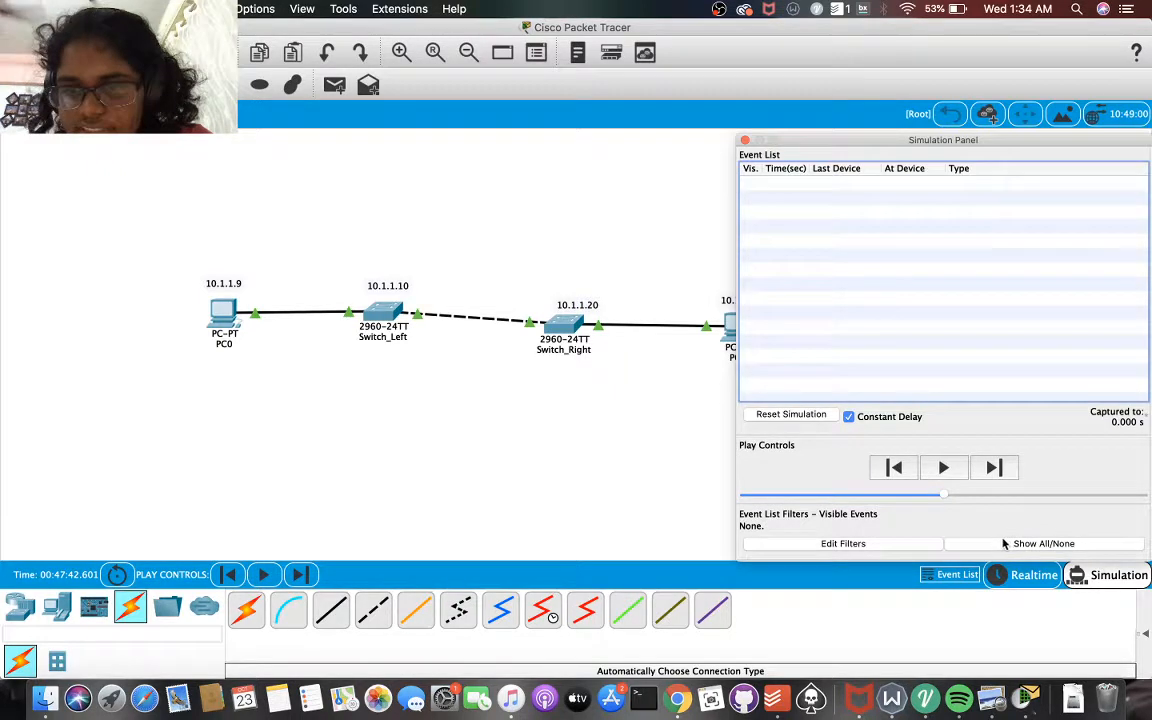
{"action": "left_click", "coordinate": [858, 544]}
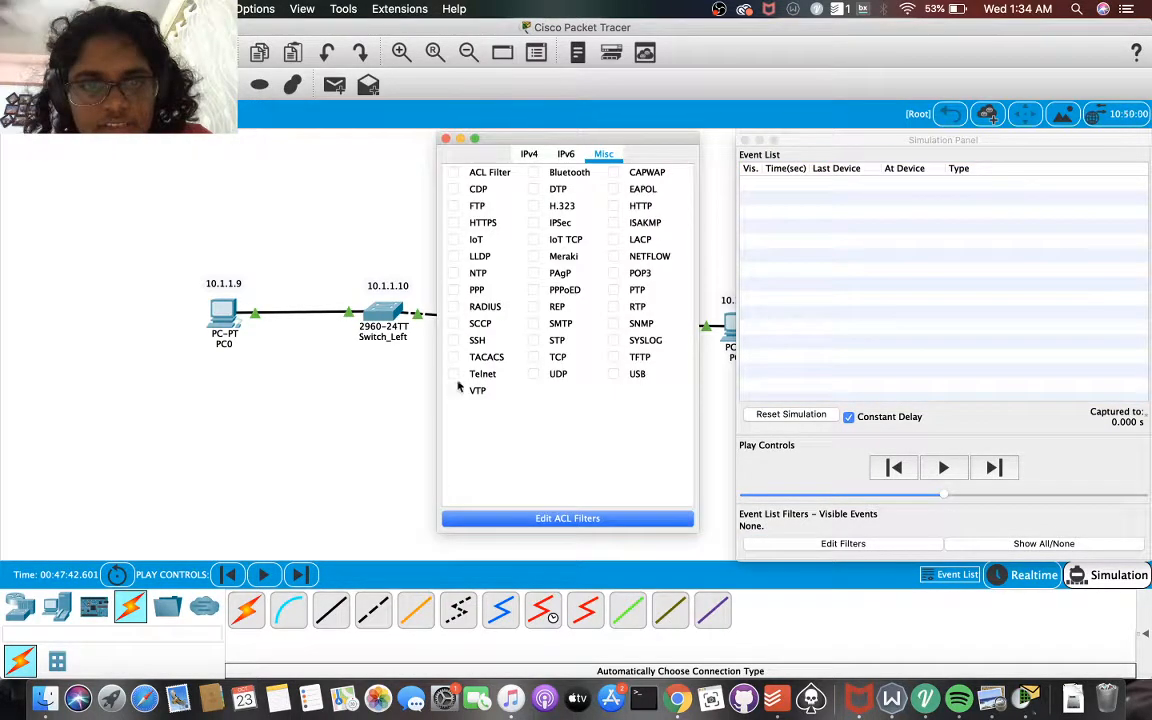
{"action": "left_click", "coordinate": [529, 154]}
{"action": "left_click", "coordinate": [453, 206]}
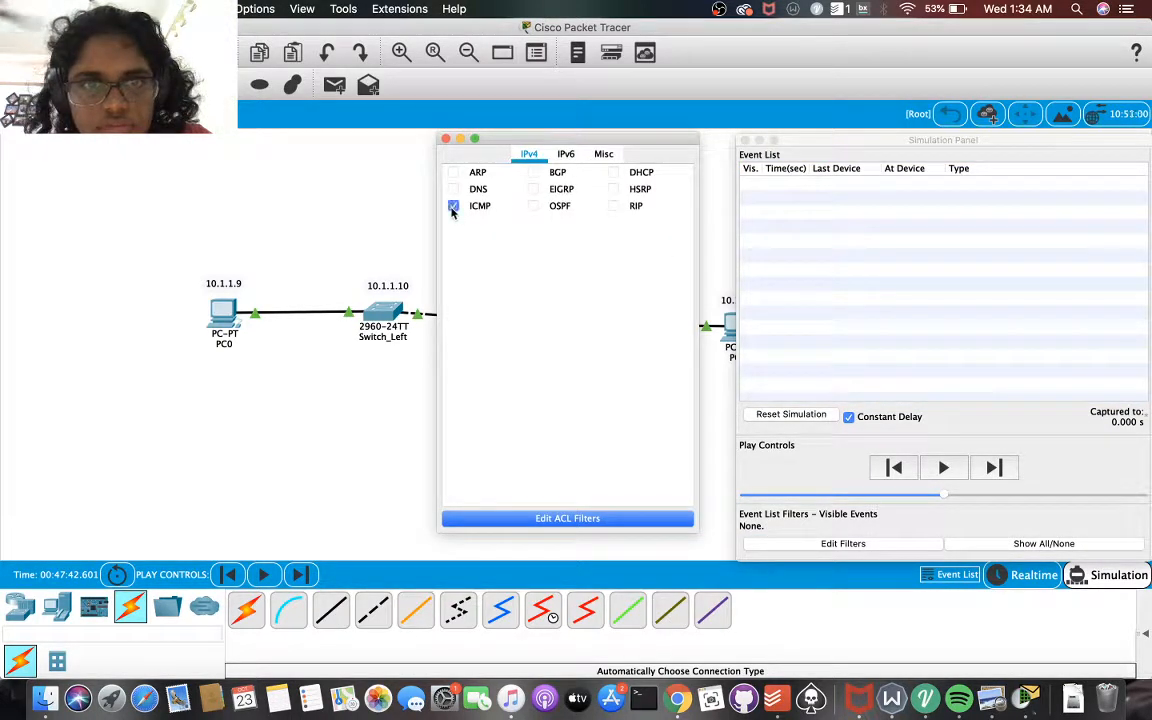
{"action": "left_click", "coordinate": [446, 138]}
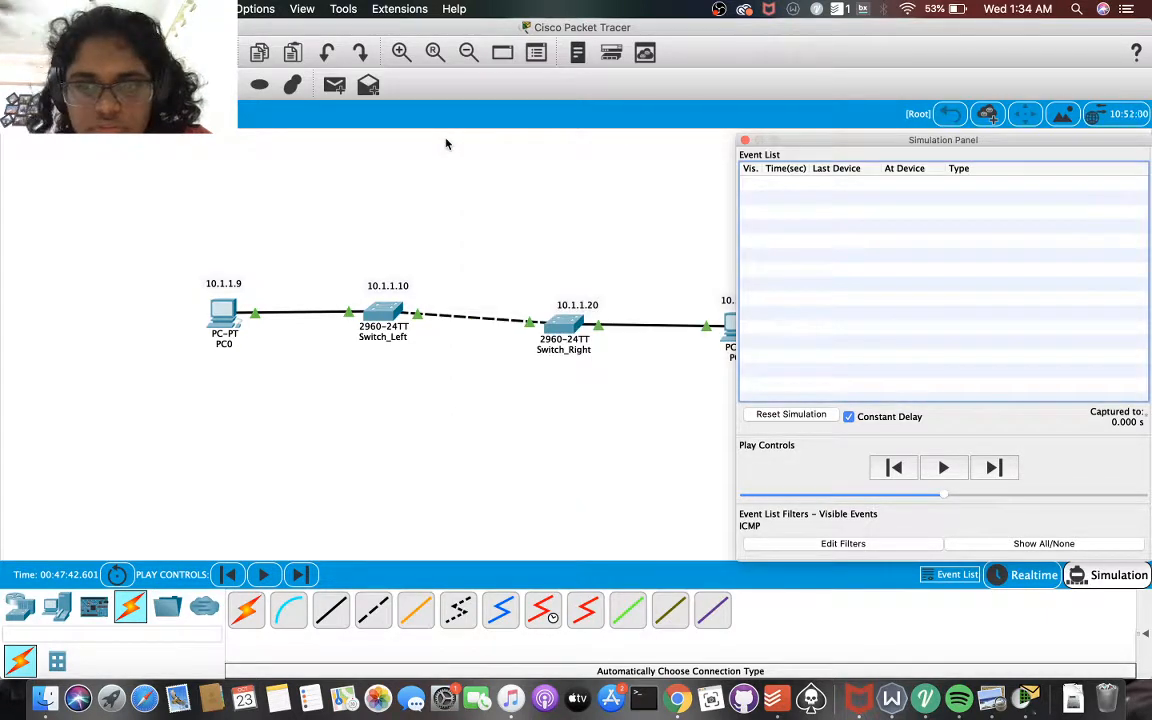
Start the simulation capture and ping 10.1.1.21 from PC0's command prompt
{"action": "left_click", "coordinate": [943, 467]}
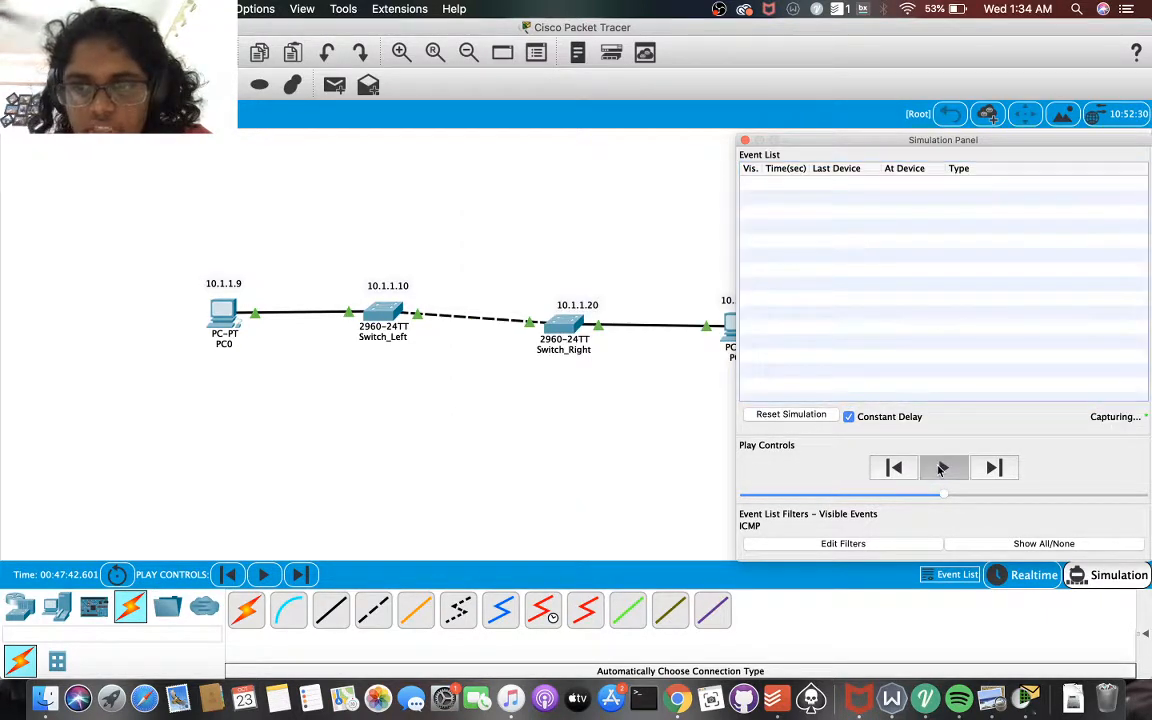
{"action": "left_click", "coordinate": [225, 311]}
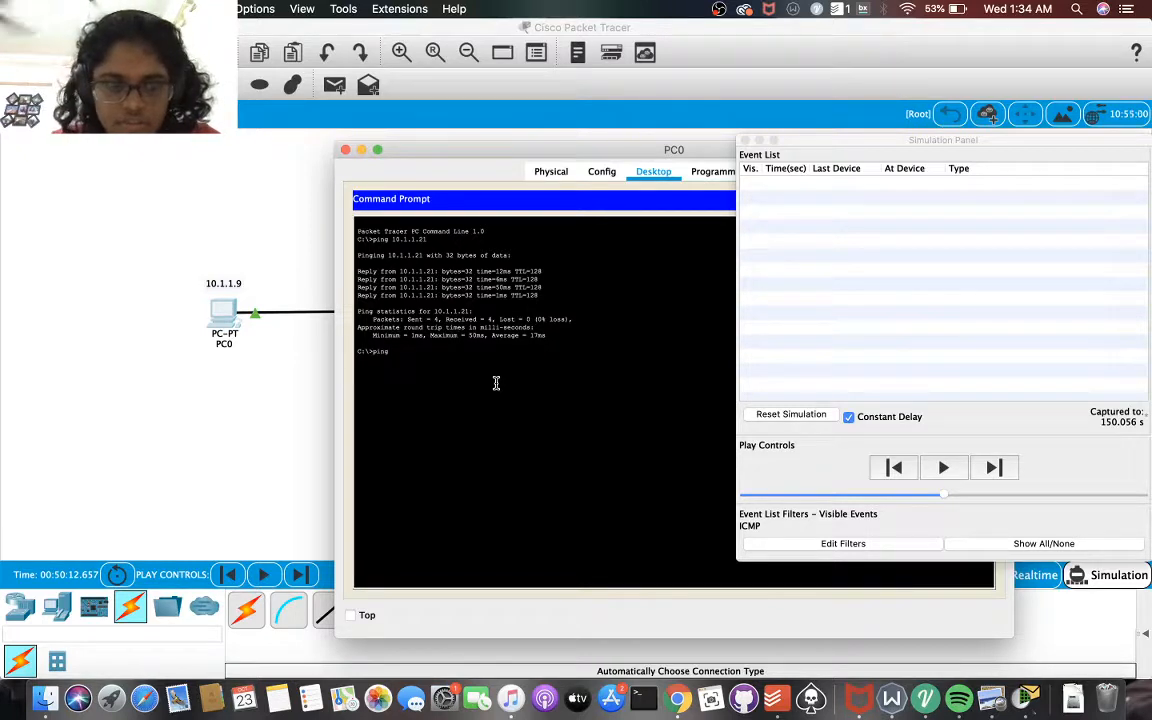
{"action": "type", "text": "ping 10.1.1."}
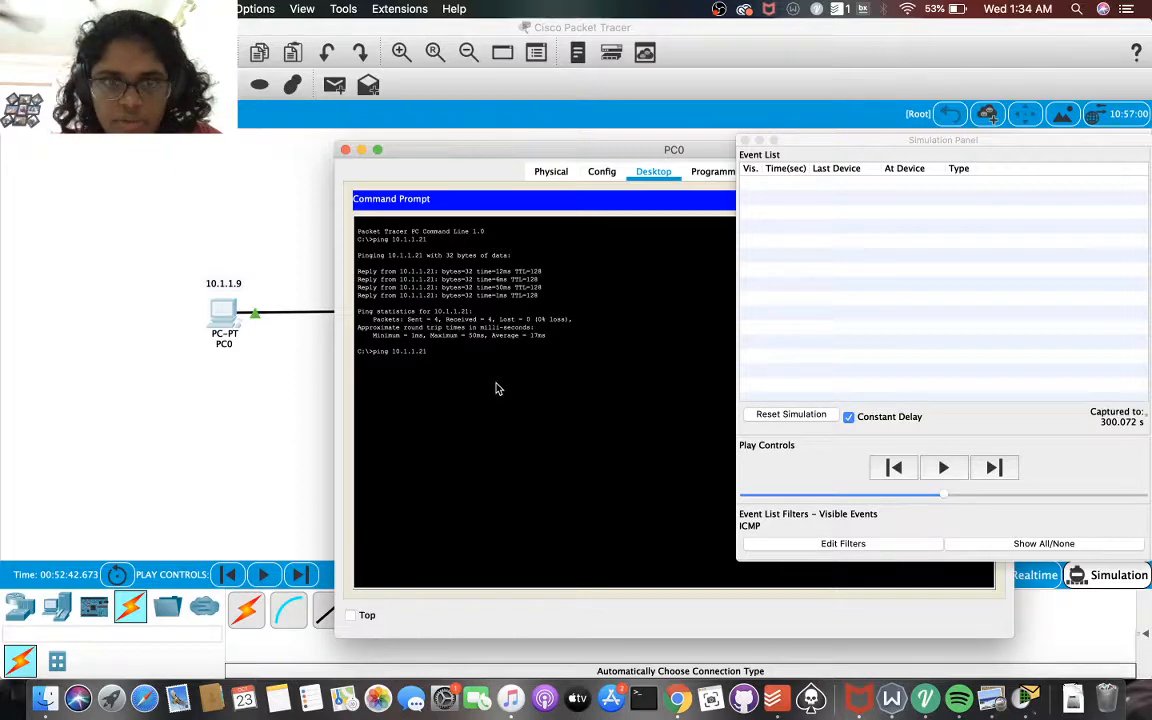
{"action": "type", "text": "21"}
{"action": "key", "text": "Return"}
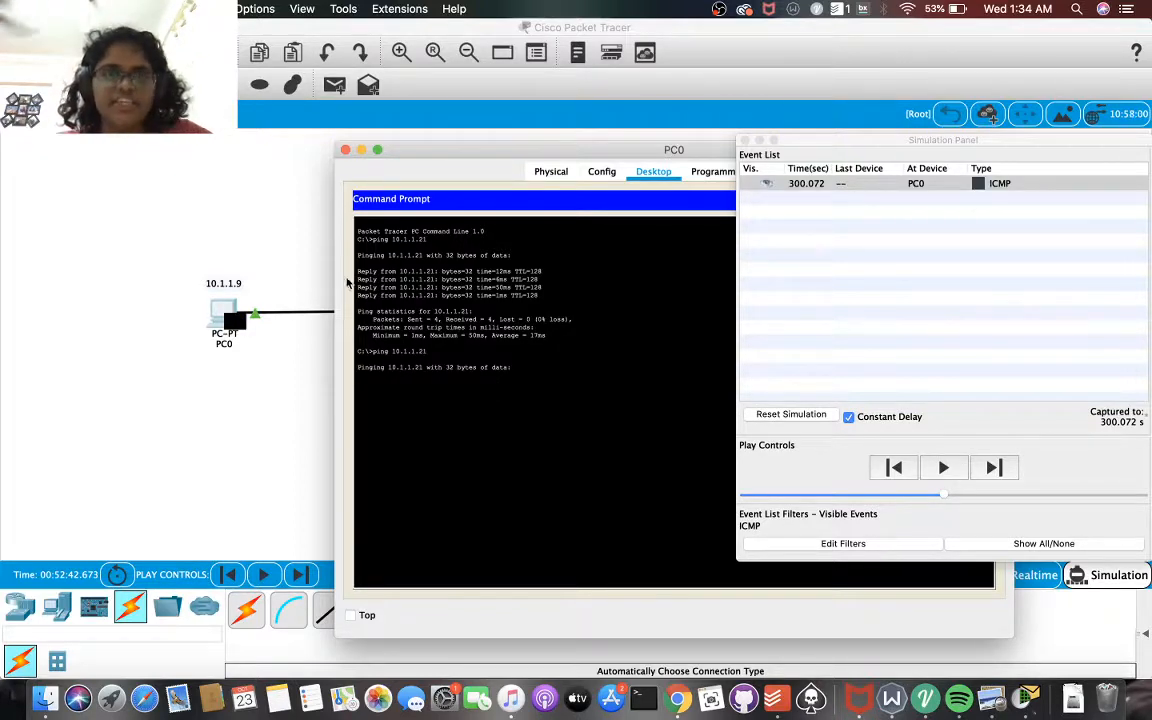
Rearrange the windows to follow the ICMP packet between PC0 and PC1, and examine the ping reply's time and TTL
{"action": "left_click_drag", "start_coordinate": [504, 155], "coordinate": [454, 386]}
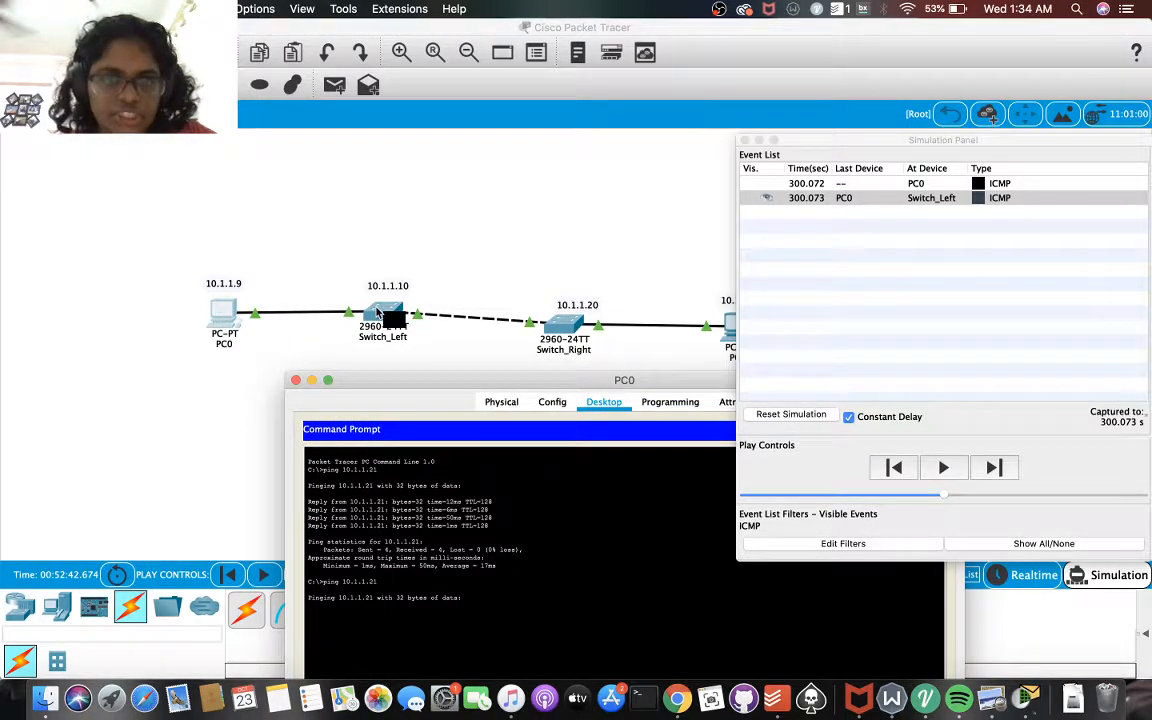
{"action": "left_click_drag", "start_coordinate": [835, 138], "coordinate": [933, 142]}
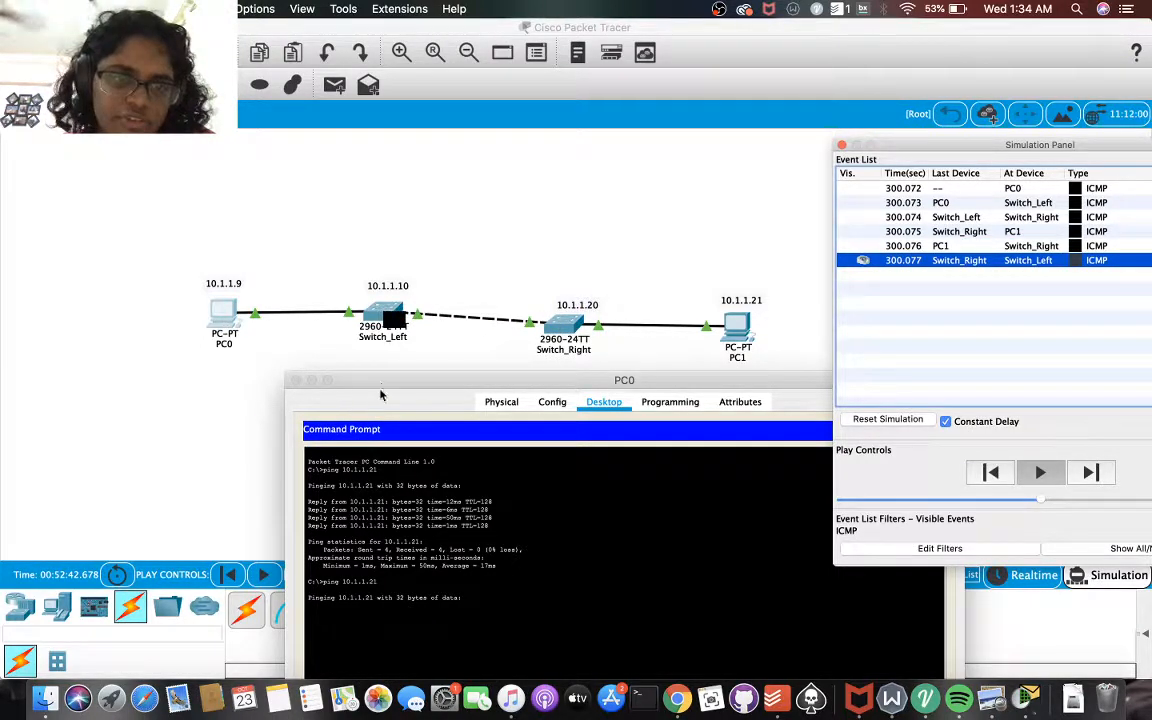
{"action": "left_click_drag", "start_coordinate": [345, 380], "coordinate": [343, 332]}
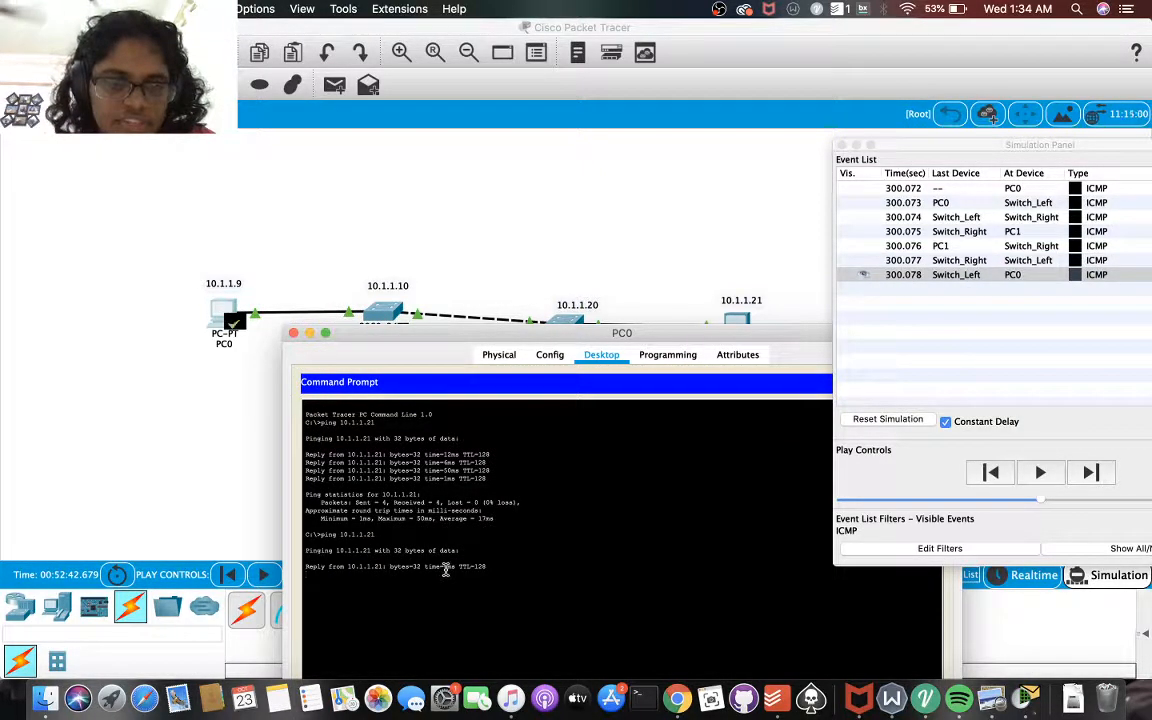
{"action": "left_click_drag", "start_coordinate": [428, 566], "coordinate": [488, 567]}
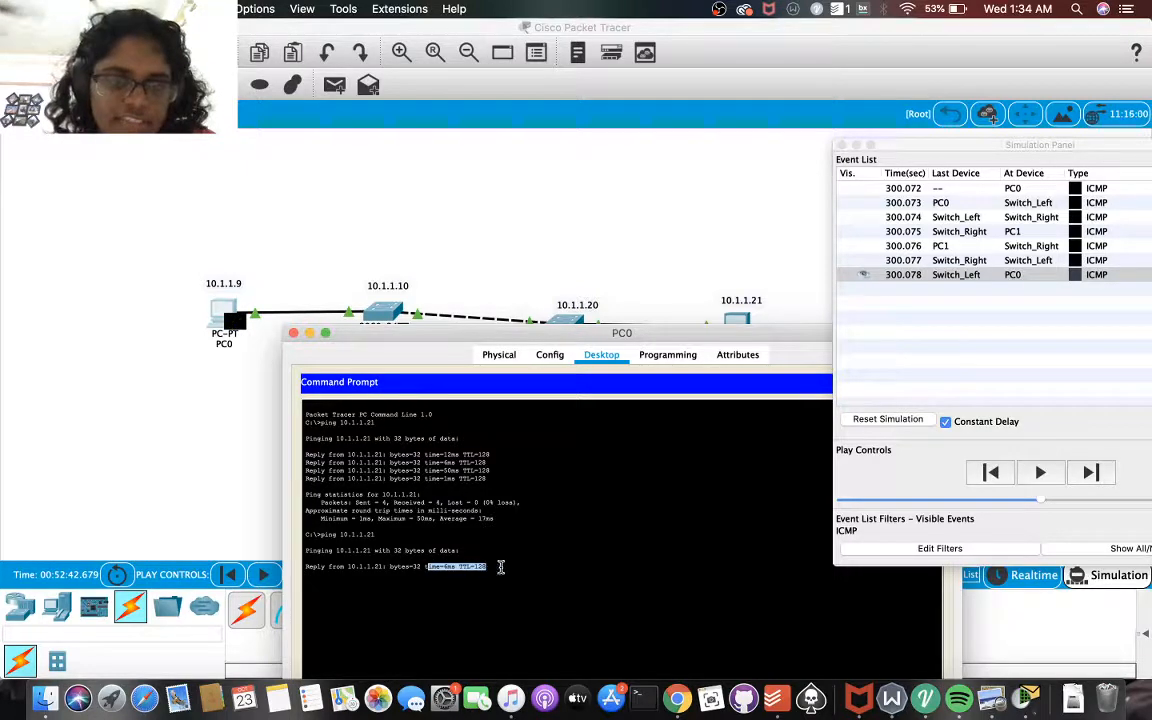
{"action": "left_click", "coordinate": [501, 566]}
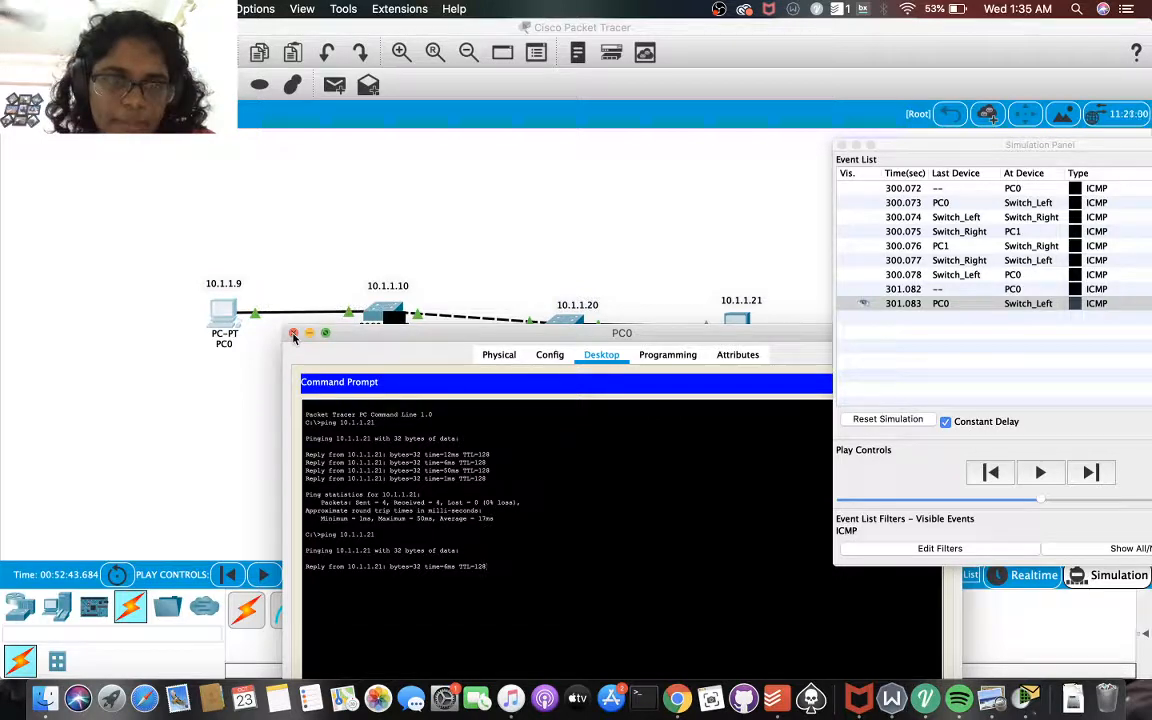
Close PC0's window and the simulation event list, and switch the network back to Realtime mode
{"action": "left_click", "coordinate": [293, 334]}
{"action": "left_click_drag", "start_coordinate": [843, 146], "coordinate": [770, 143]}
{"action": "left_click", "coordinate": [770, 141]}
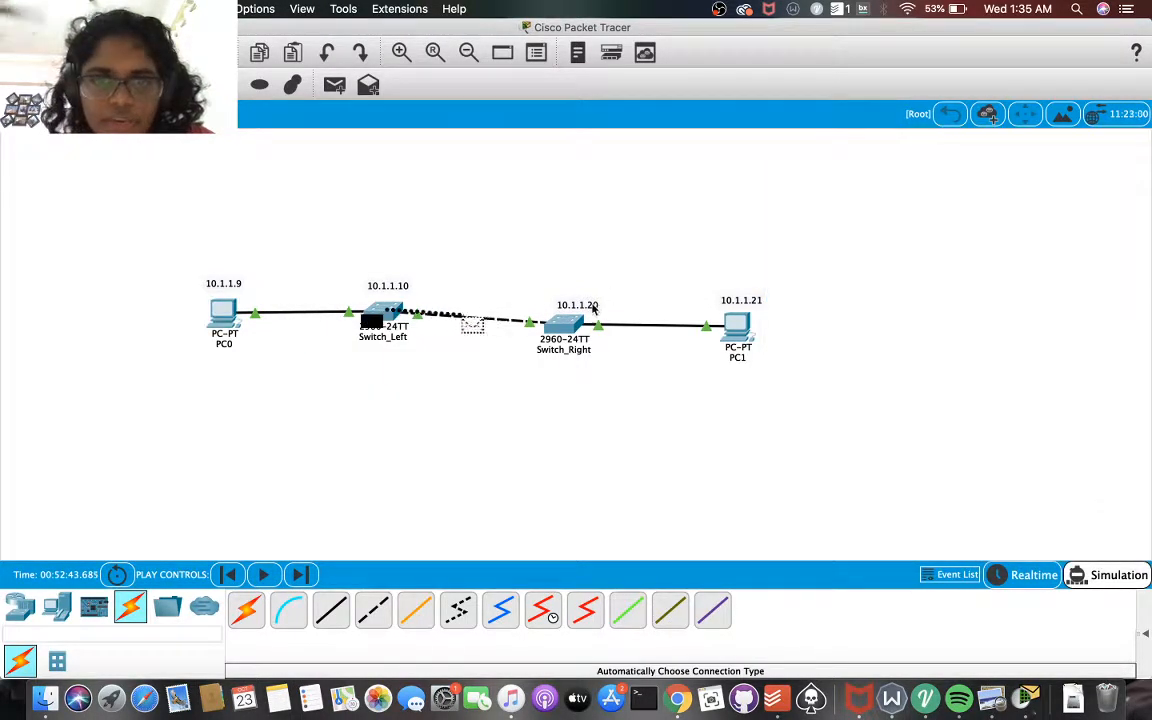
{"action": "left_click", "coordinate": [1030, 575]}
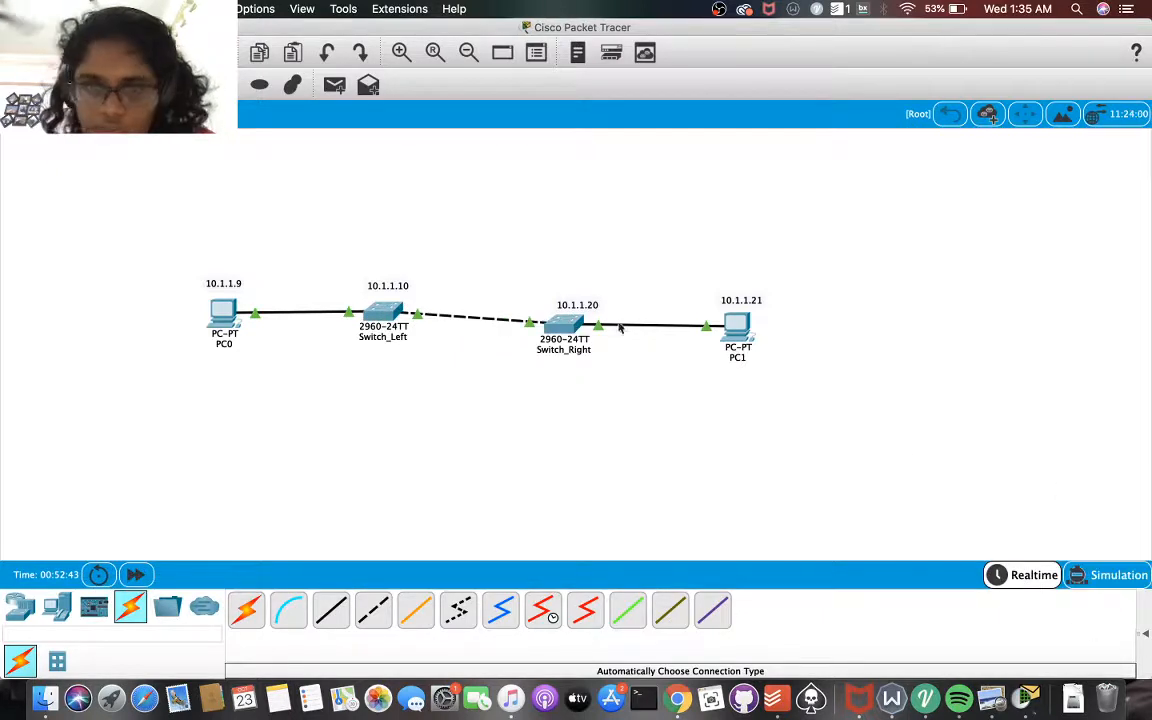
Telnet again from Switch_Right to 10.1.1.10 and log in to Switch_Left with the username and password
{"action": "left_click", "coordinate": [567, 325]}
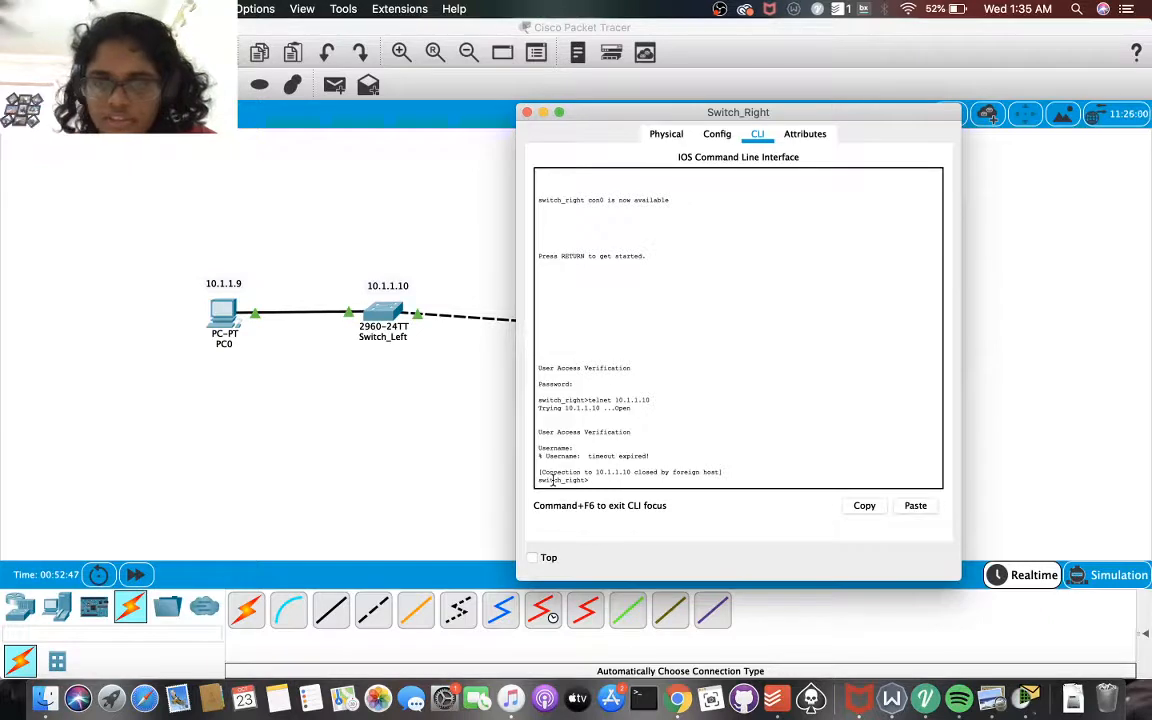
{"action": "key", "text": "Up"}
{"action": "key", "text": "Return"}
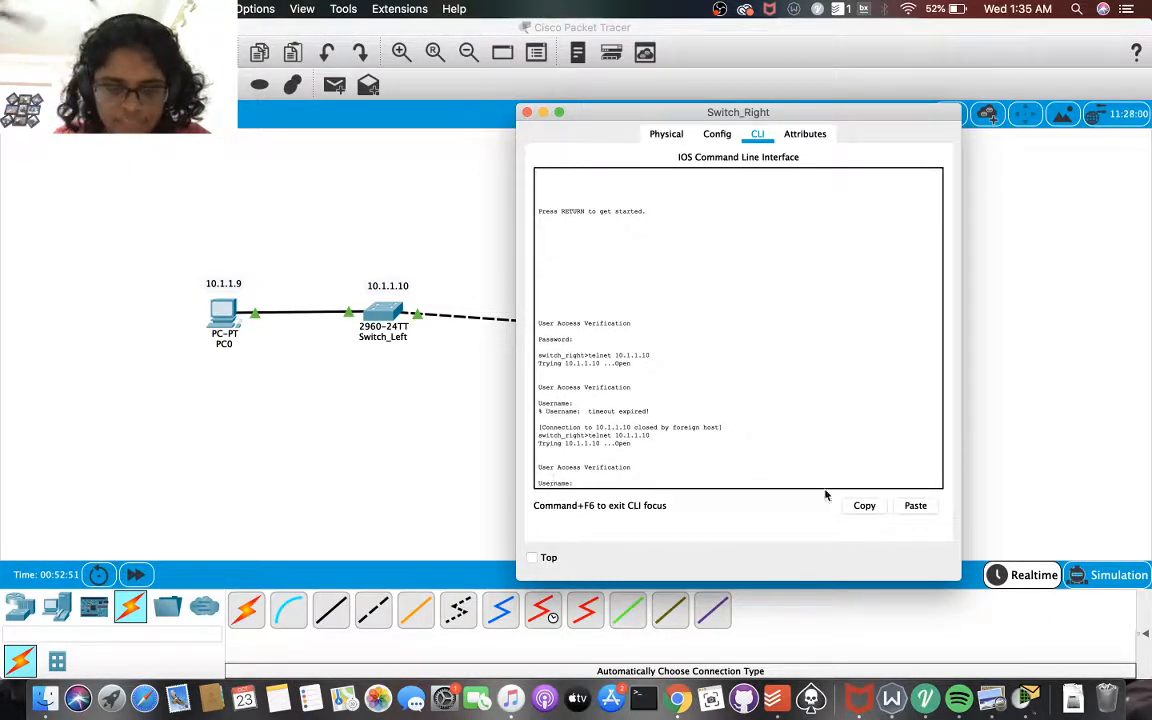
{"action": "type", "text": "divya"}
{"action": "key", "text": "Return"}
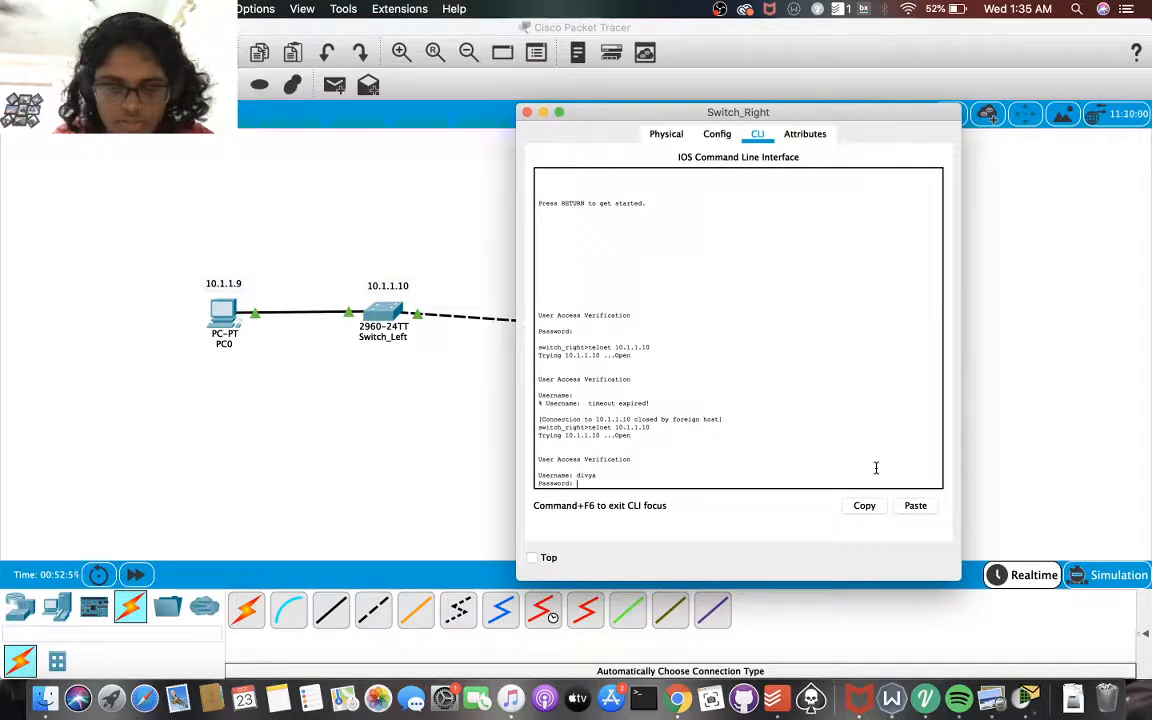
{"action": "key", "text": "Return"}
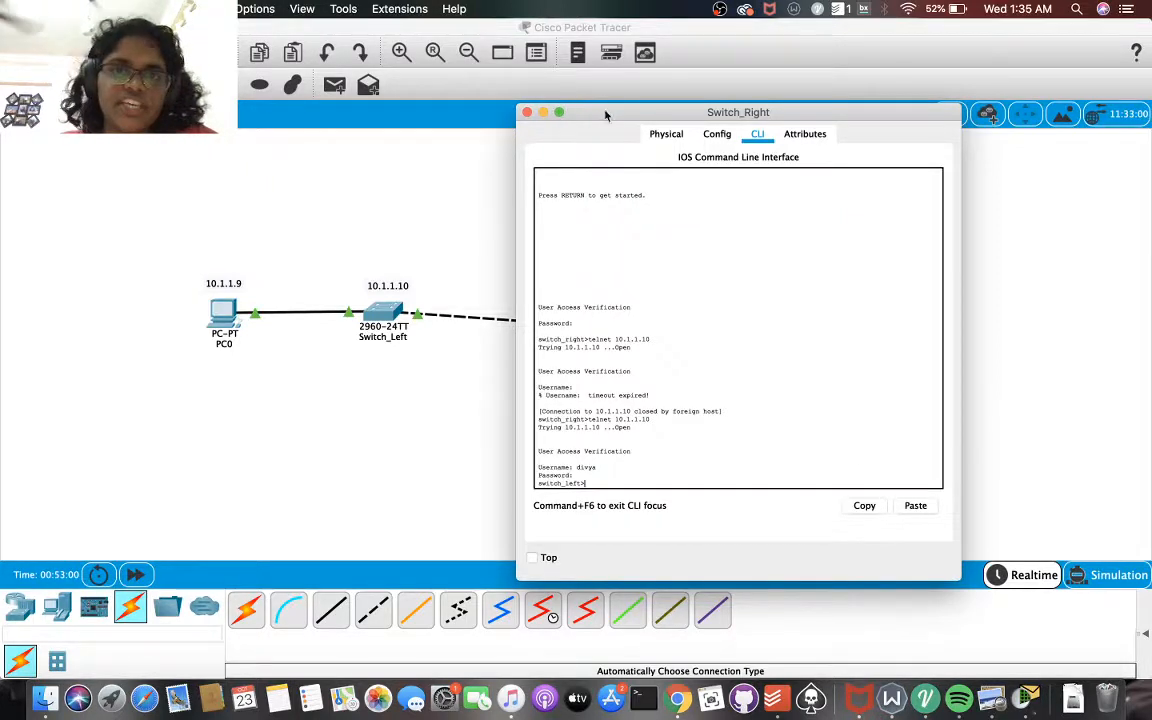
Clear Switch_Right's window from the workspace and examine the topology of the two PCs and two switches
{"action": "left_click_drag", "start_coordinate": [606, 113], "coordinate": [952, 117]}
{"action": "left_click", "coordinate": [653, 245]}
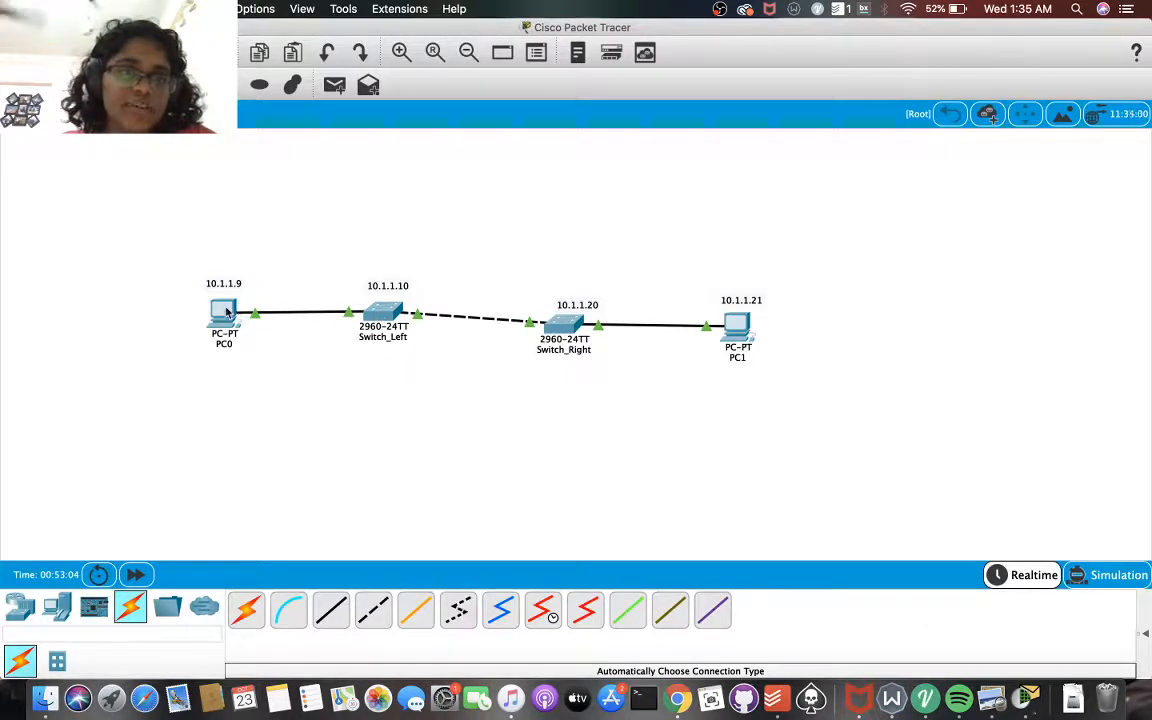
{"action": "mouse_move", "coordinate": [731, 331]}
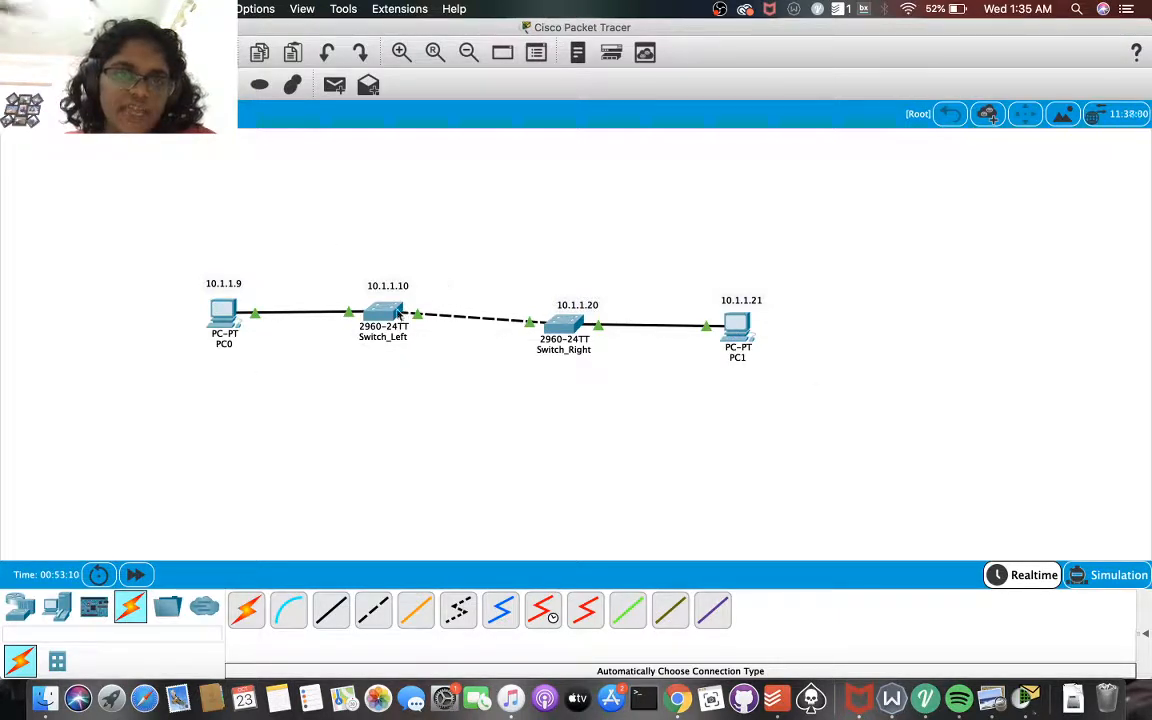
{"action": "mouse_move", "coordinate": [392, 314]}
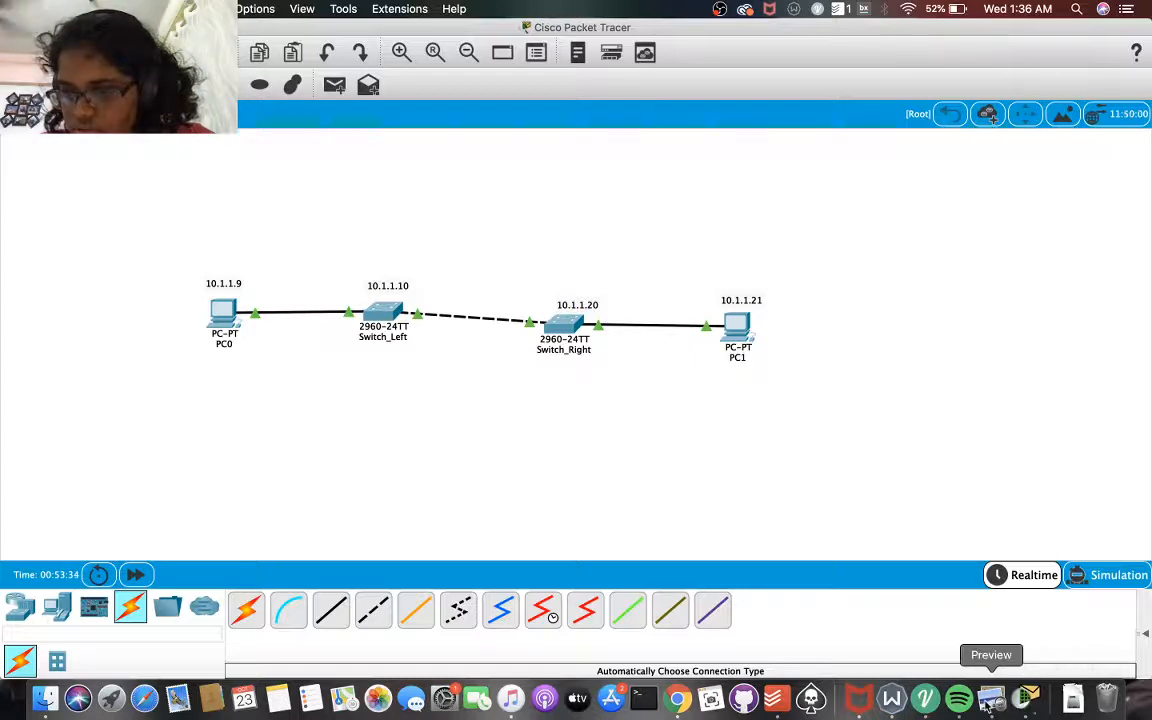
{"action": "left_click", "coordinate": [721, 10]}
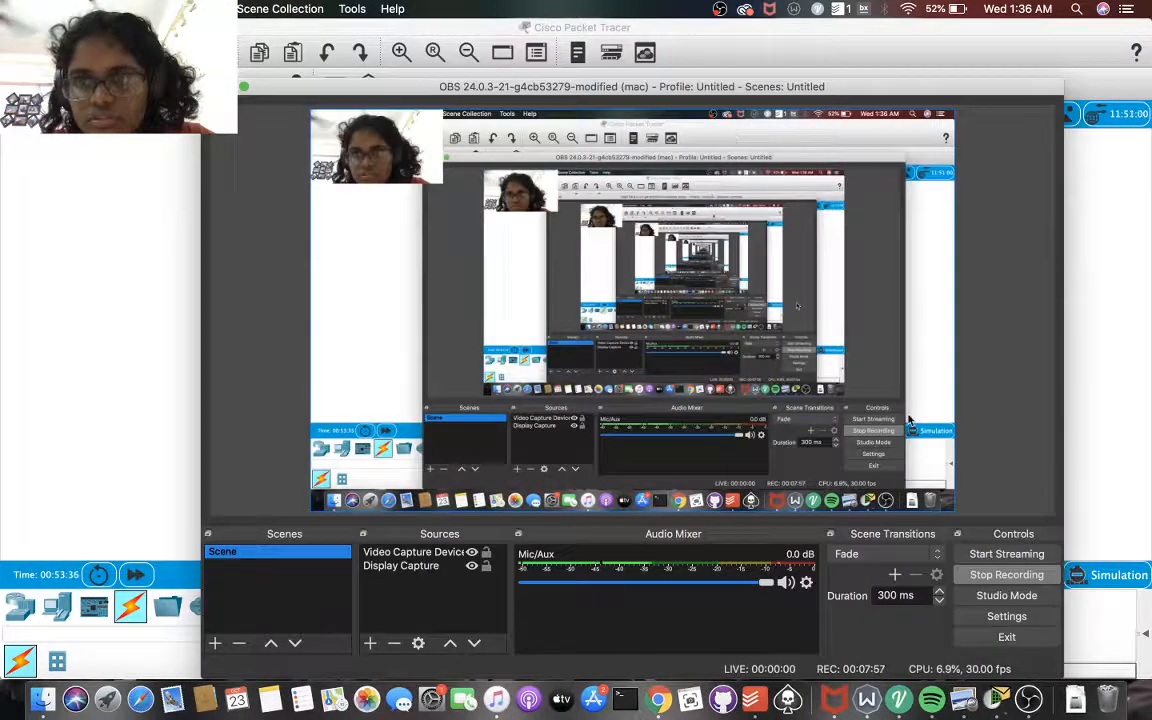